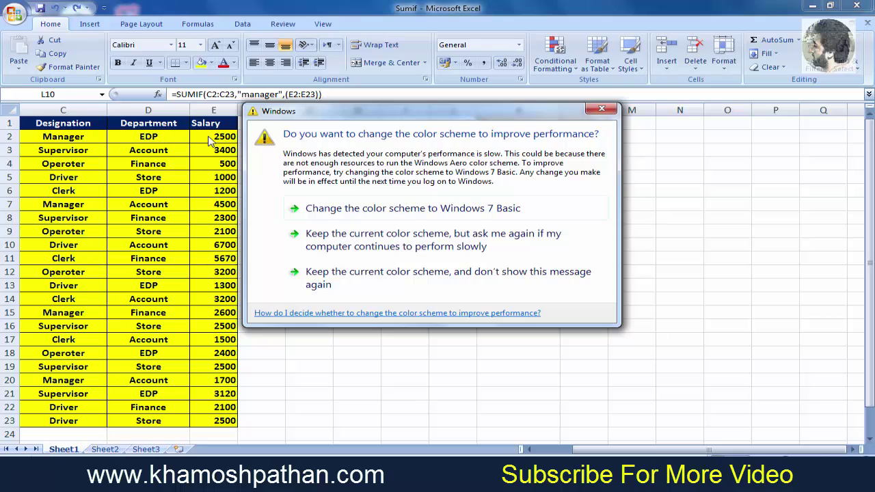
Keep the current colour scheme and stop the Windows warning from appearing again
click(409, 271)
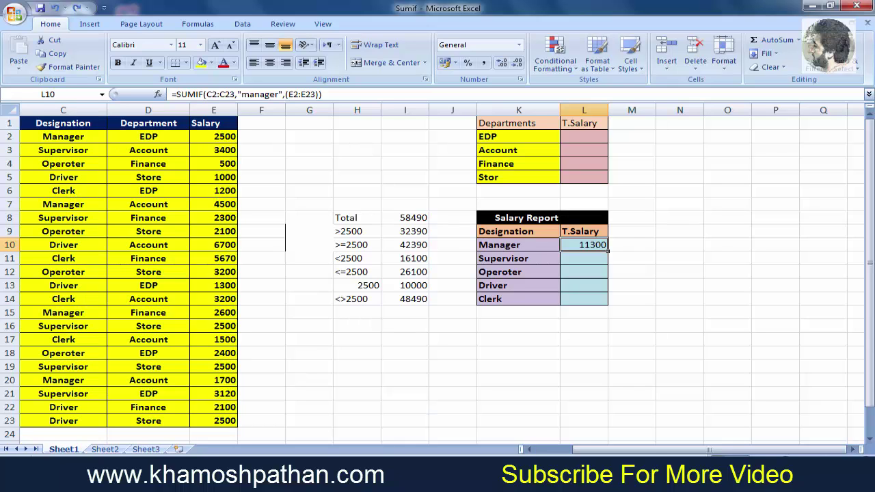
Scroll the sheet left until the ID and Name columns A and B are visible
drag(651, 453, 605, 450)
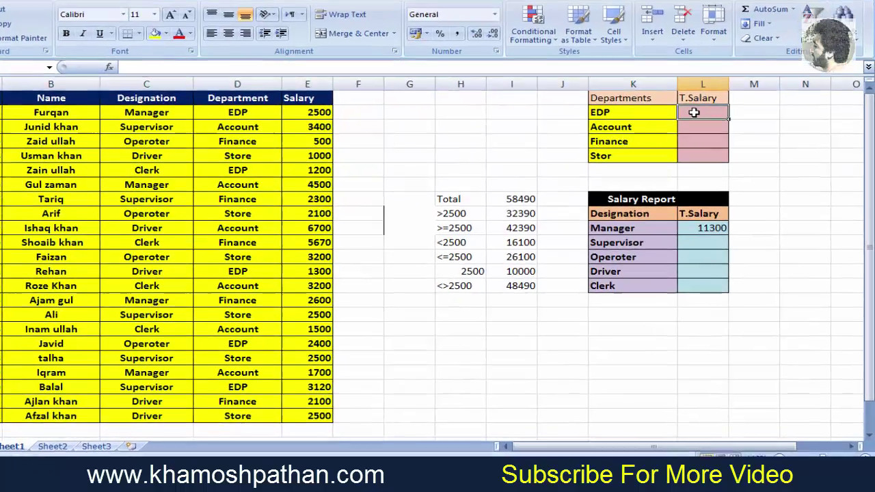
Begin a SUMIF formula in cell L2 for the EDP salary total
click(706, 137)
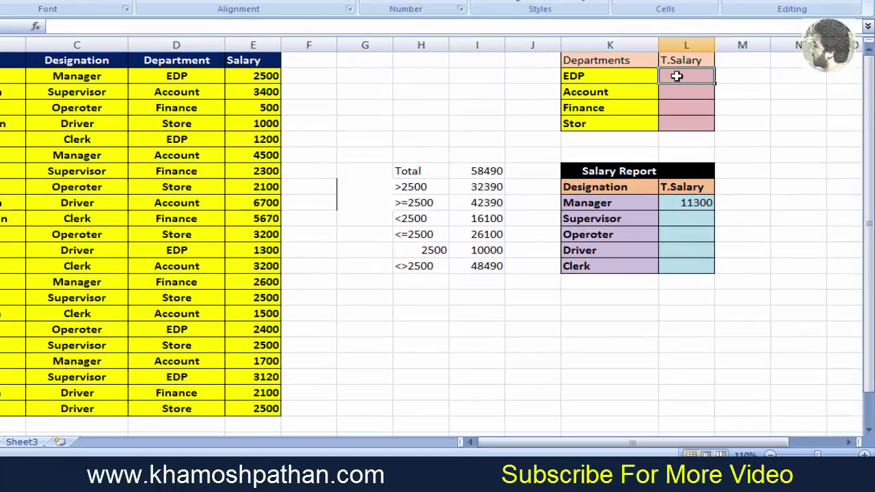
text(=um)
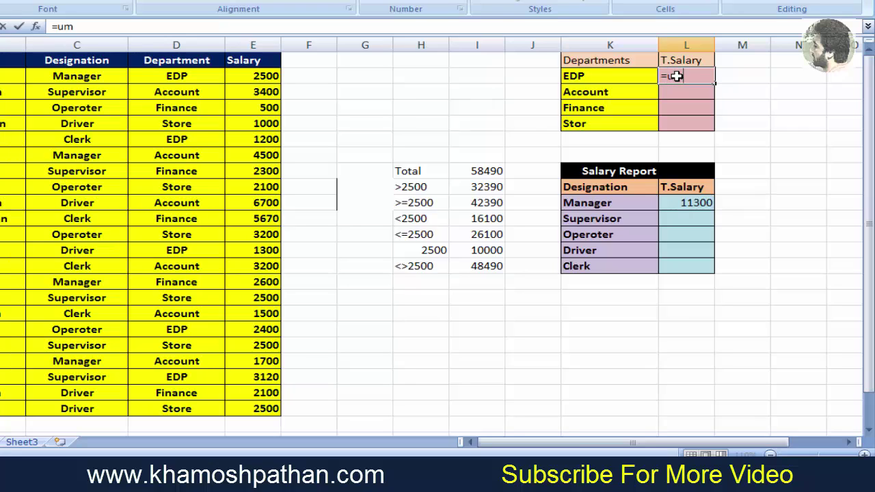
text(u)
key(BackSpace)
key(BackSpace)
key(BackSpace)
key(BackSpace)
text(sumif)
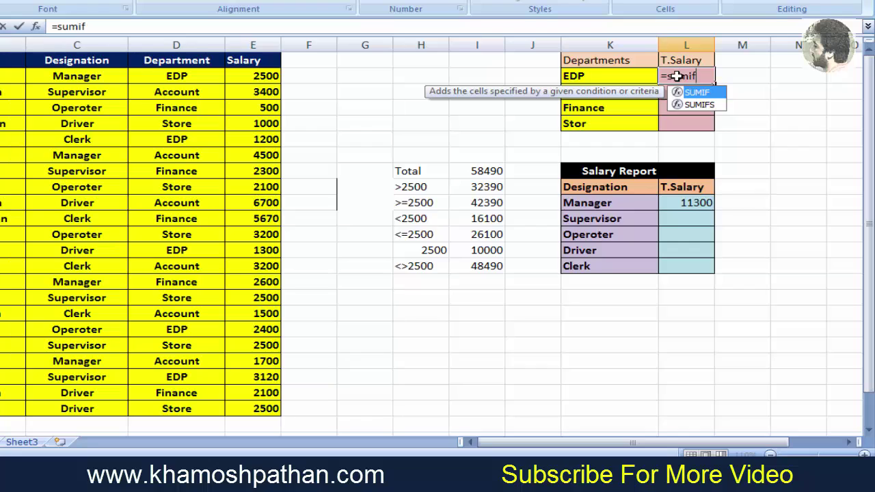
text(()
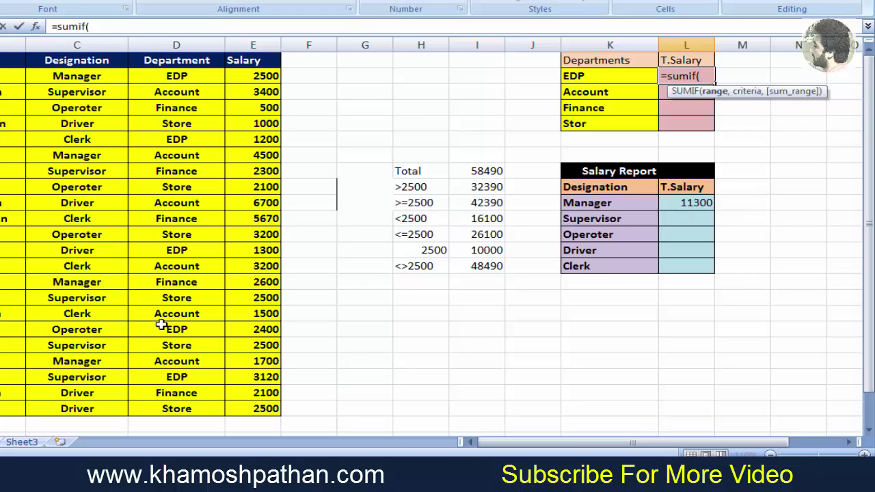
Set the Department cells D2:D23 as the criteria range and open the quoted criterion
click(216, 76)
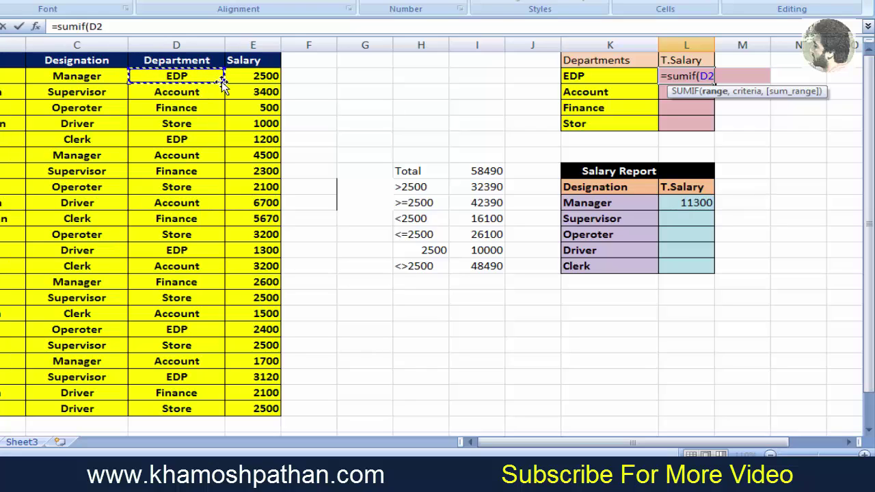
click(176, 250)
click(176, 266)
click(185, 376)
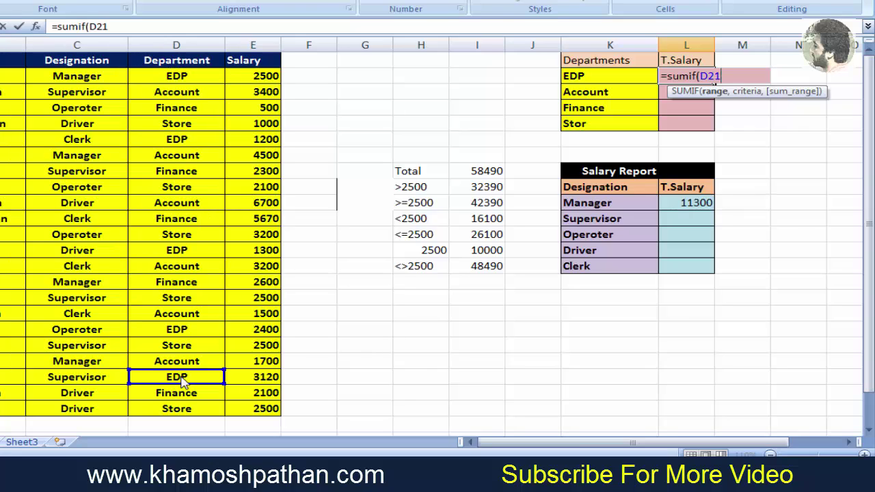
click(176, 345)
click(191, 252)
click(199, 91)
click(205, 77)
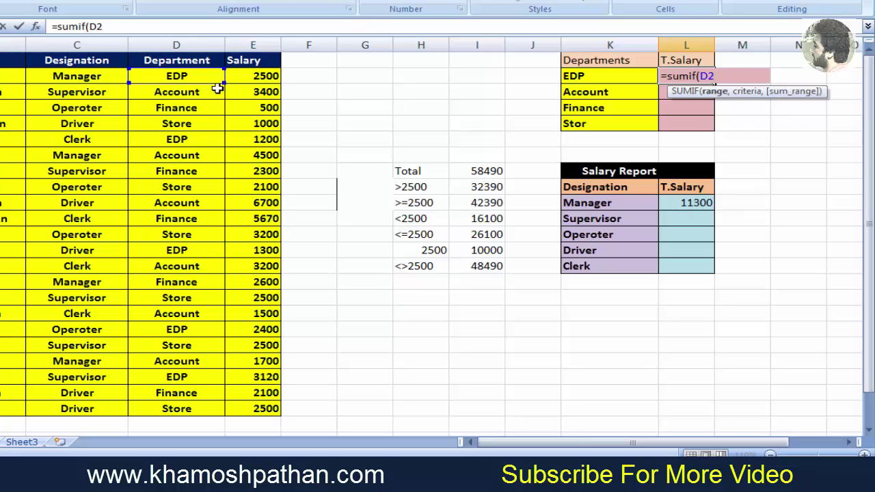
drag(224, 80, 198, 414)
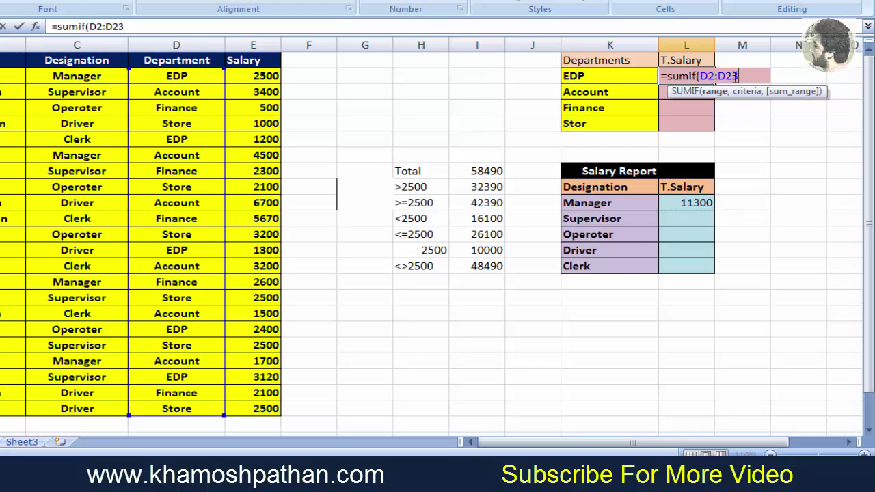
text(,)
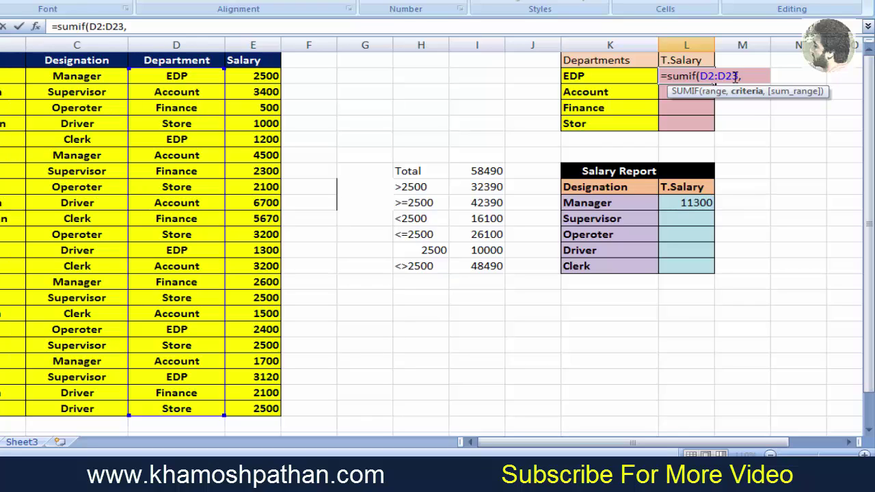
text(")
Complete L2 as =SUMIF(D2:D23,"EDP",(e2:e23)), giving an EDP total of 10520
text(E)
text(D)
text(P)
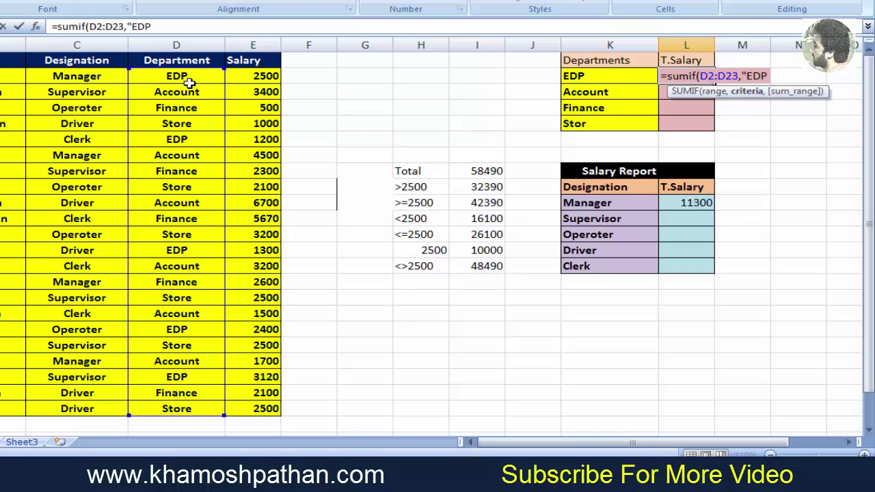
text(")
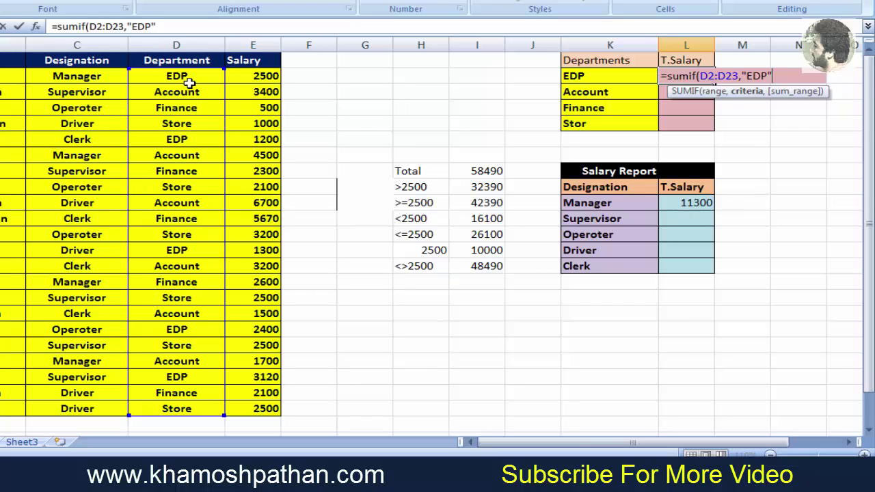
text(,)
scroll(640, 166, right, 3)
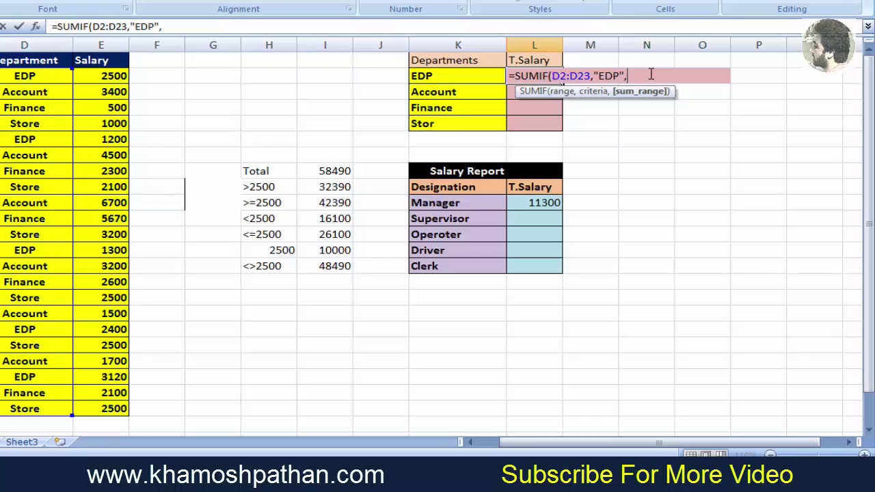
text(9)
key(BackSpace)
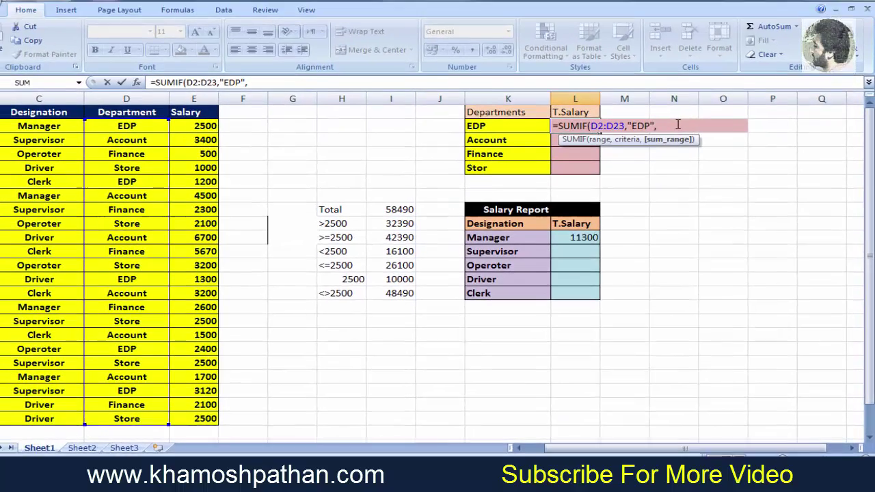
text(()
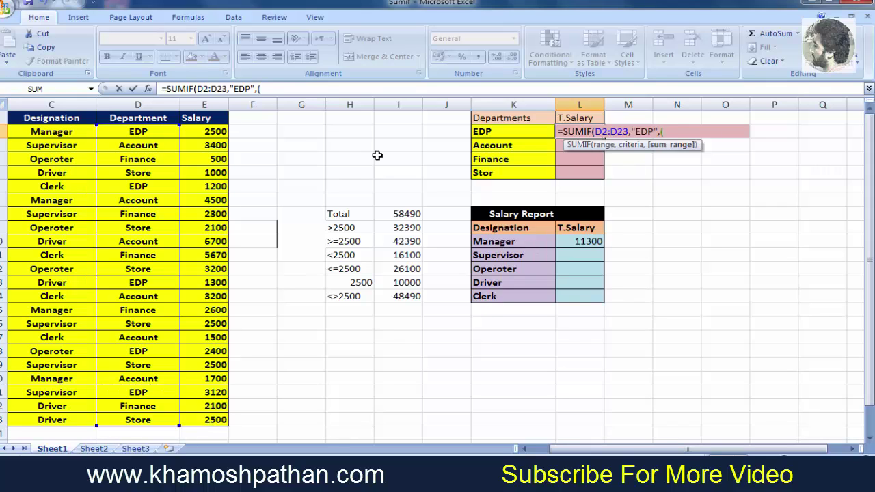
text(e2)
text(:)
text(e23)
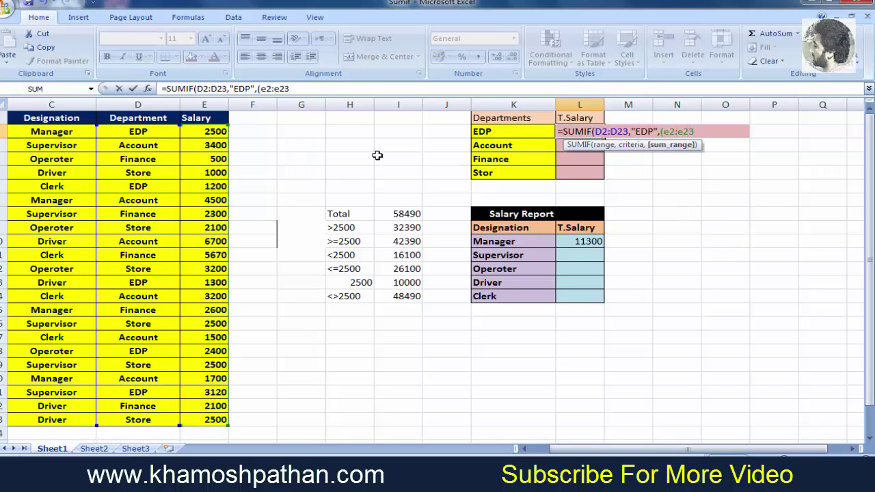
text())
key(Return)
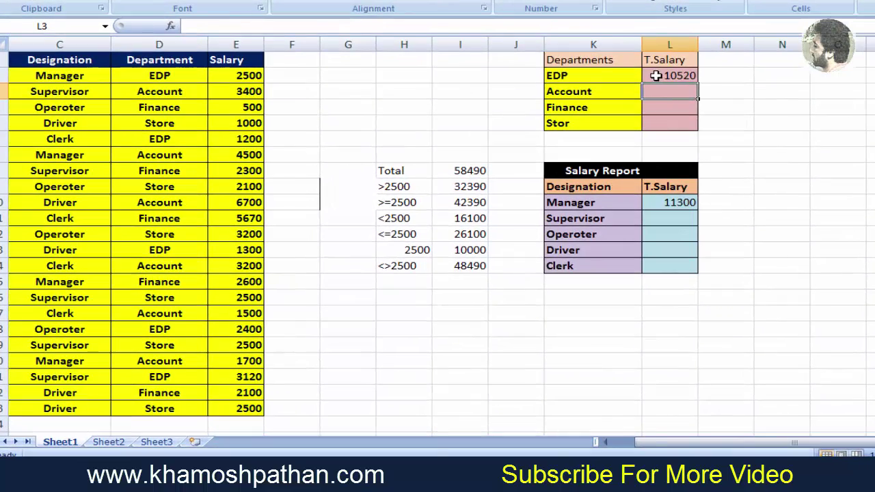
Enter =sumif(d2:d23,"account",(e2:e23)) in L3 for an Account total of 21000
click(580, 132)
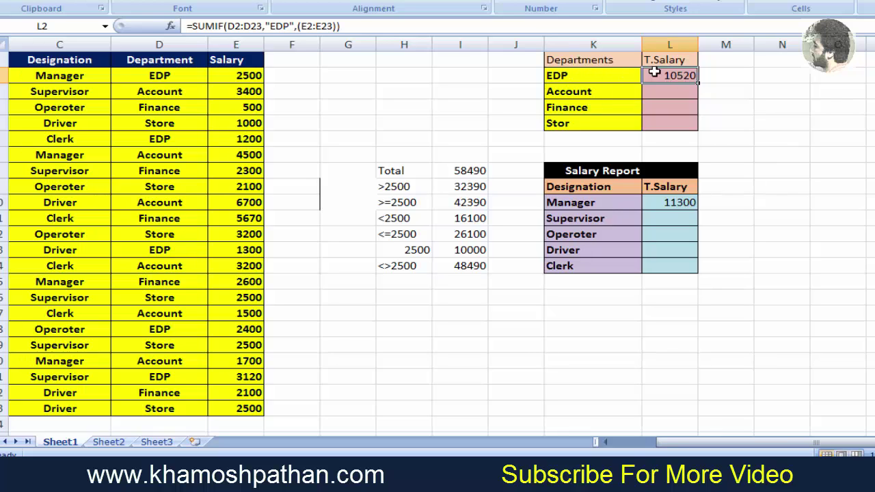
click(646, 91)
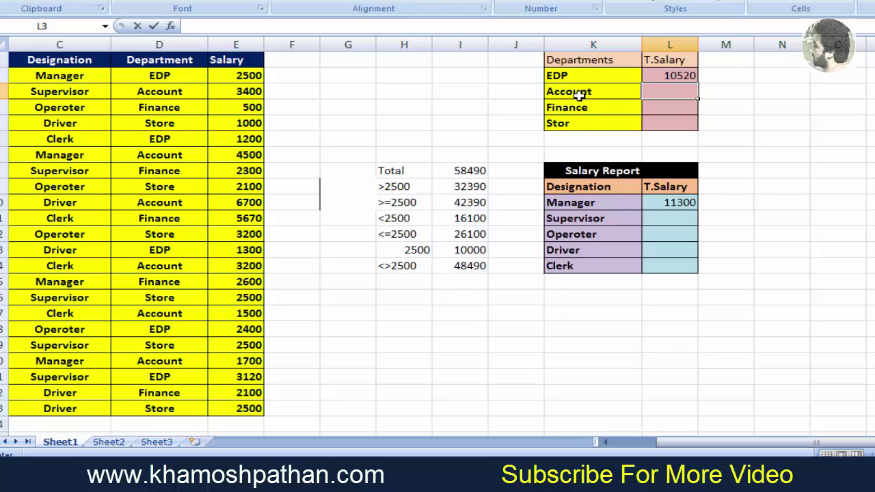
text(=)
text(sumif)
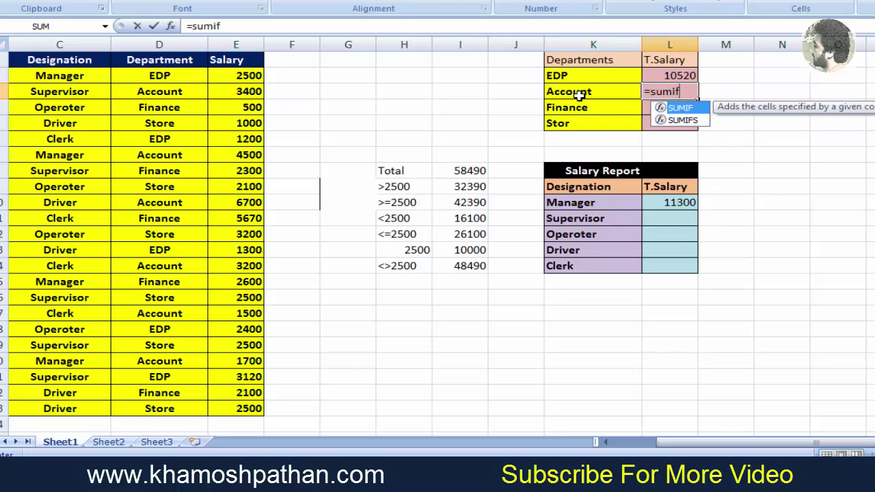
text(()
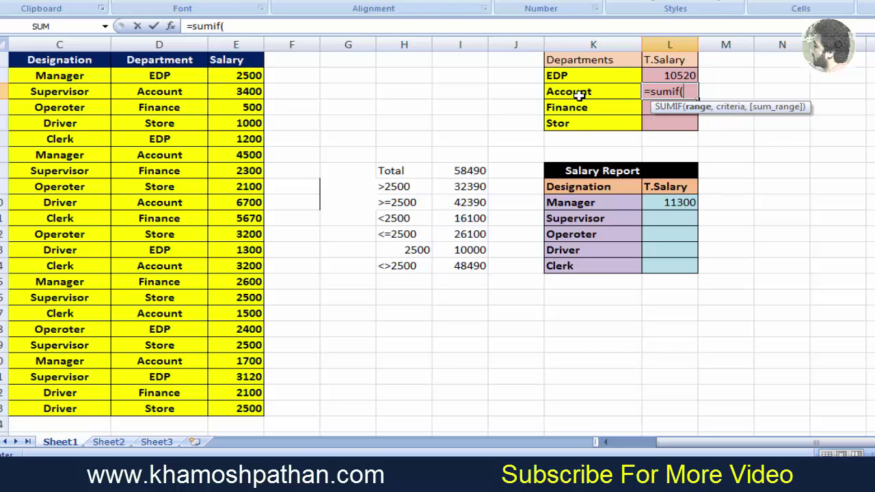
text(d2)
text(:)
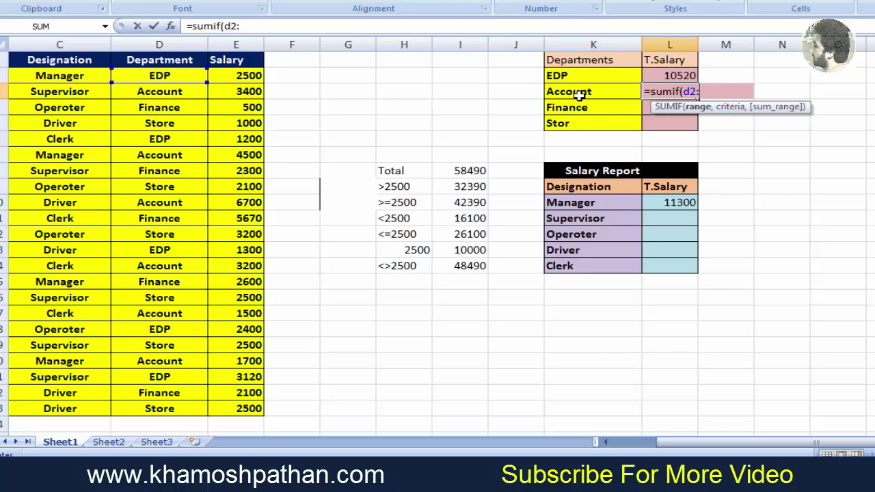
text(d23)
text(<)
key(BackSpace)
text(,")
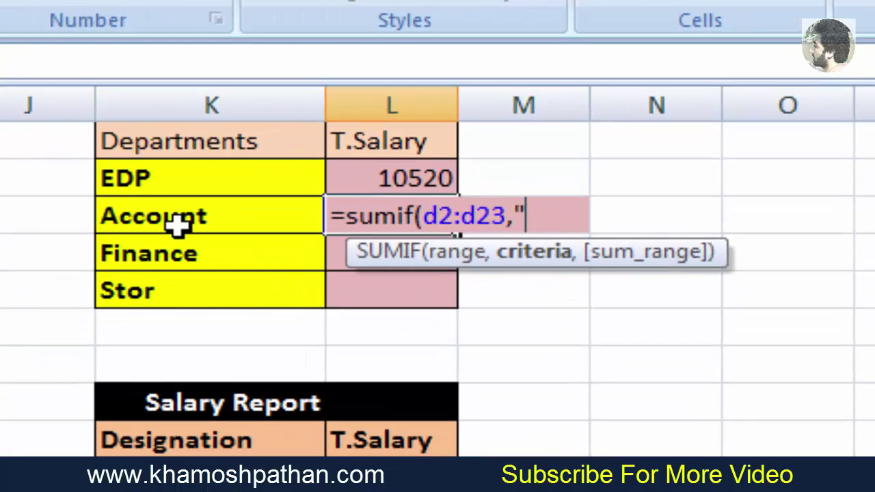
text(a)
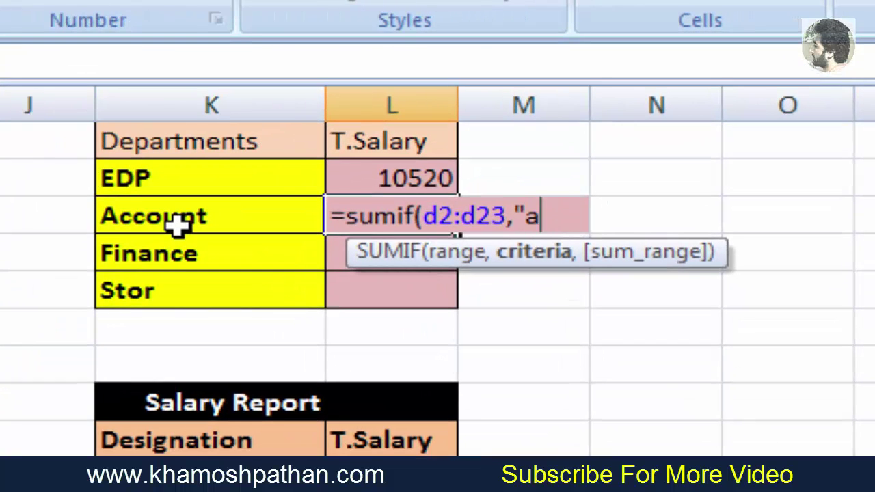
text(ccount)
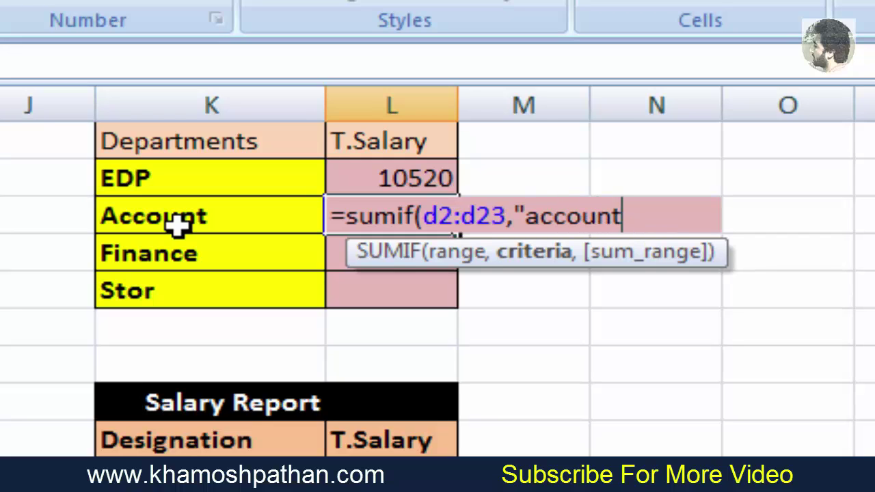
text(")
text(,)
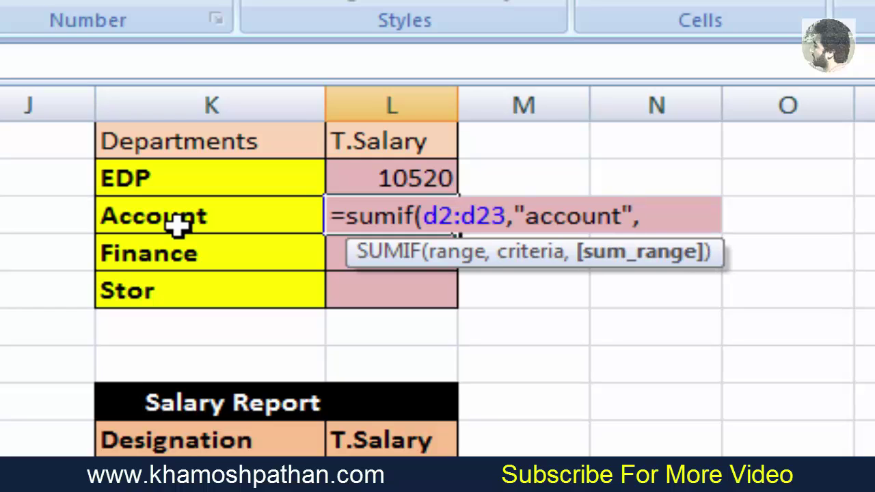
text(()
text(e2)
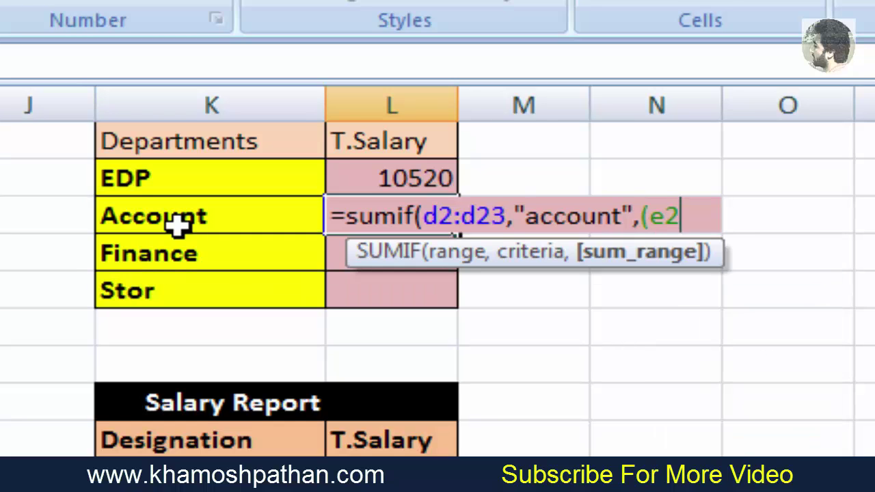
text(:)
text(e23)
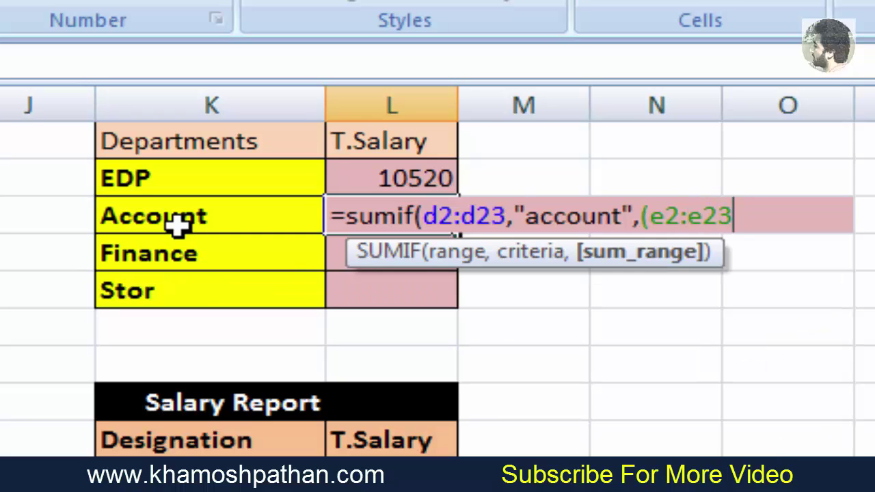
text())
text())
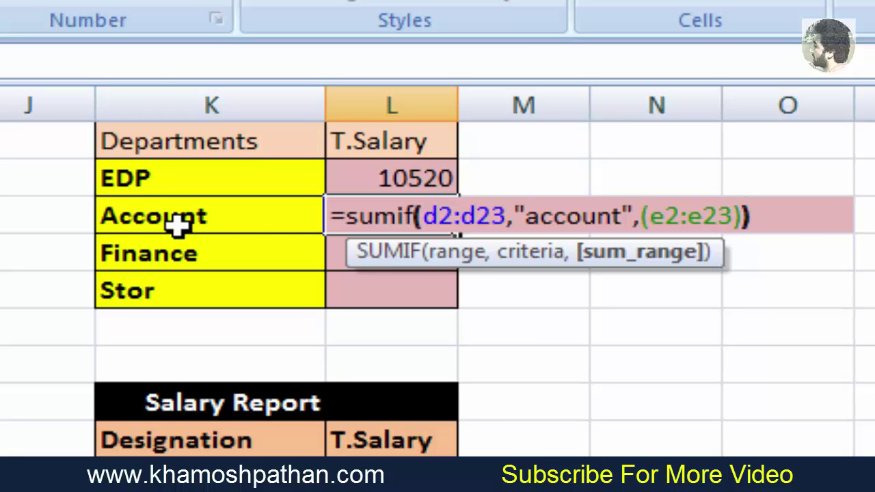
key(Return)
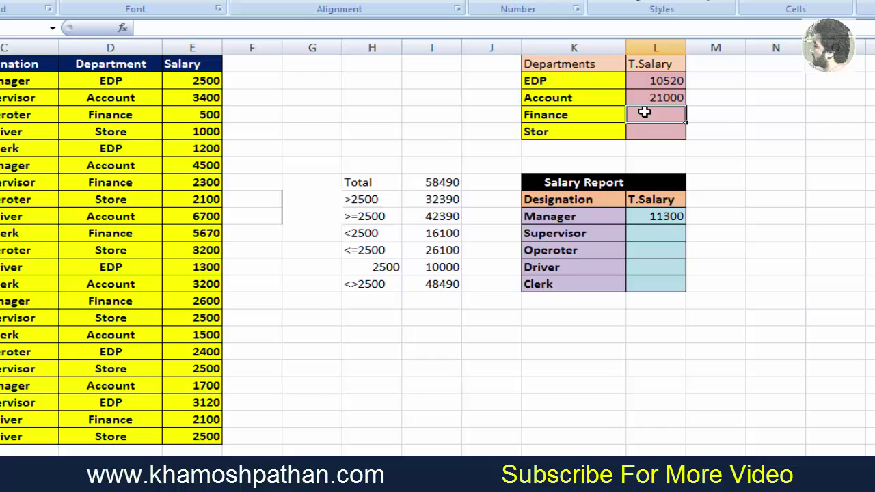
Enter the Finance SUMIF in L4, totalling 13170, and clear the Stor total cell
text(=)
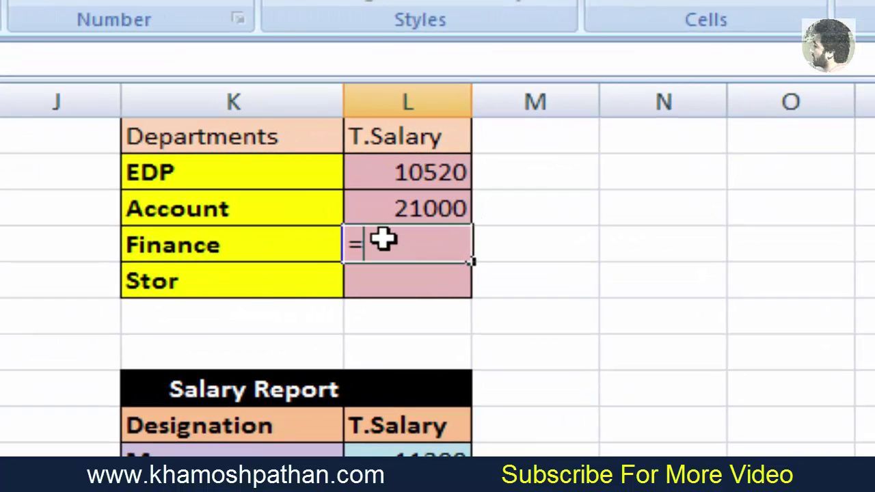
text(fum)
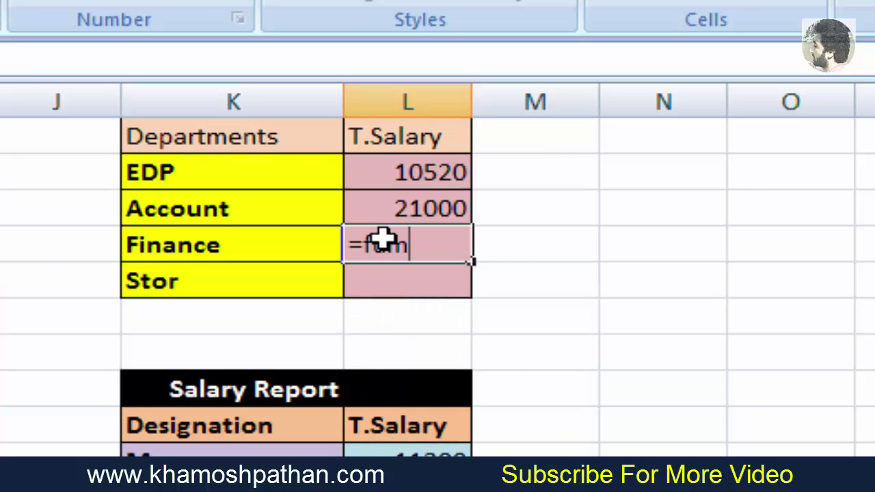
text(i)
key(BackSpace)
key(BackSpace)
key(BackSpace)
key(BackSpace)
text(sum)
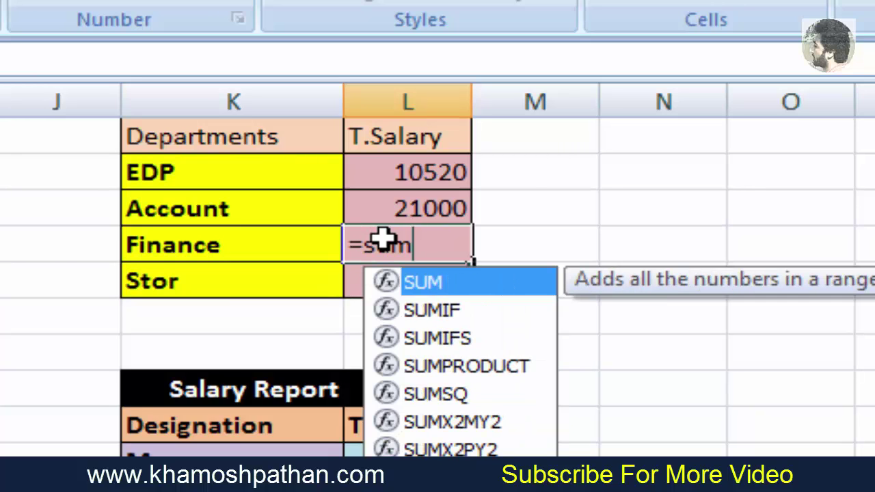
text(if)
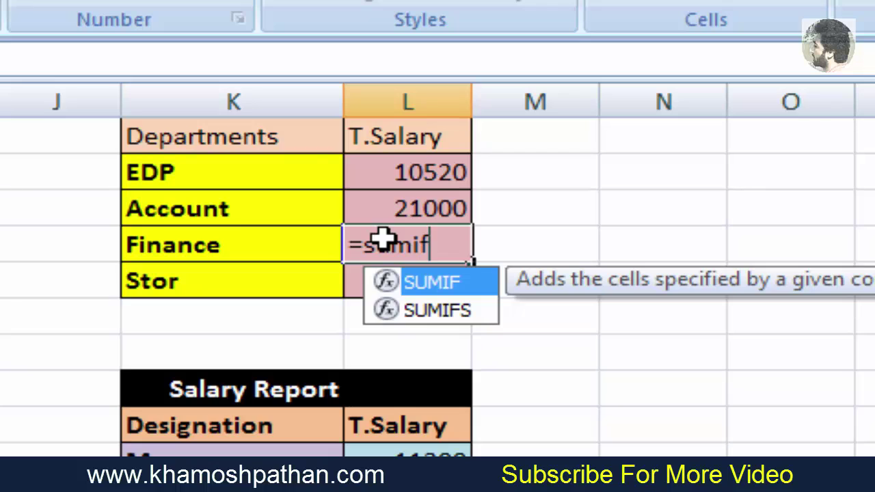
text(()
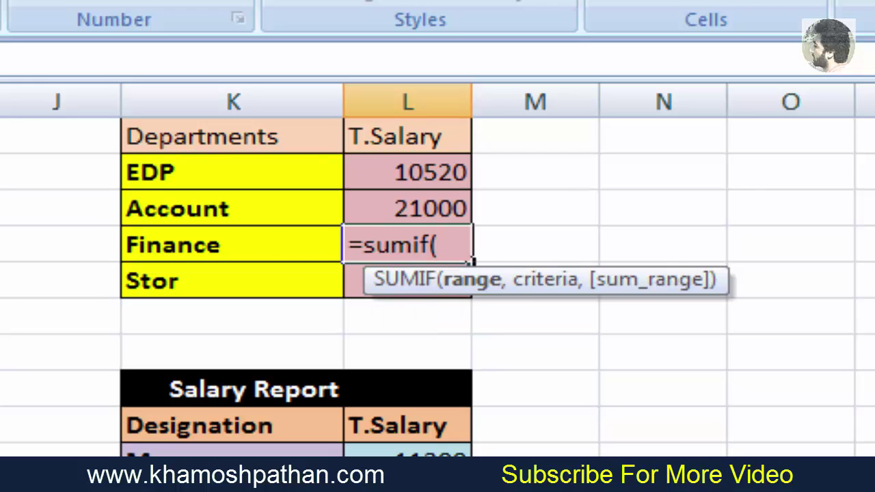
text(d)
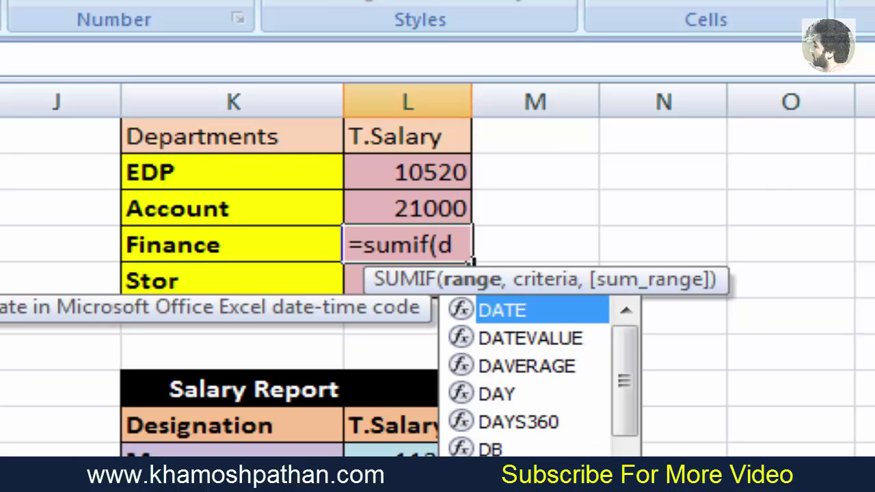
text(2:)
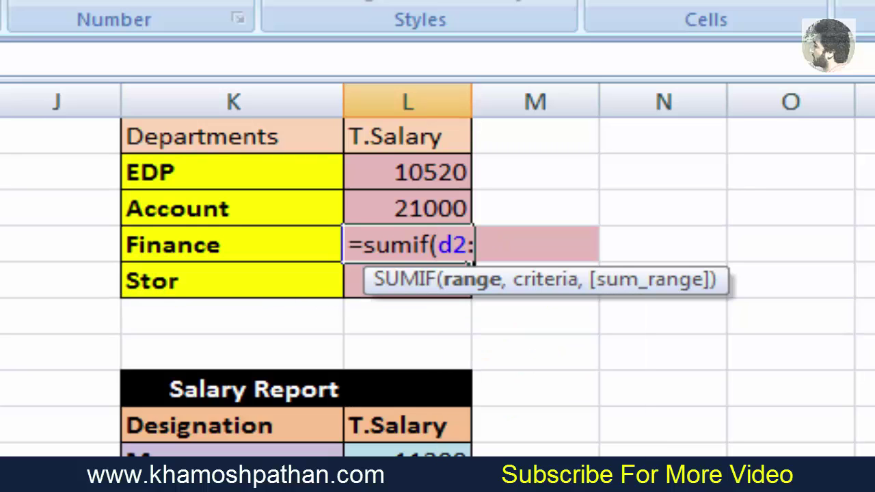
text(d23)
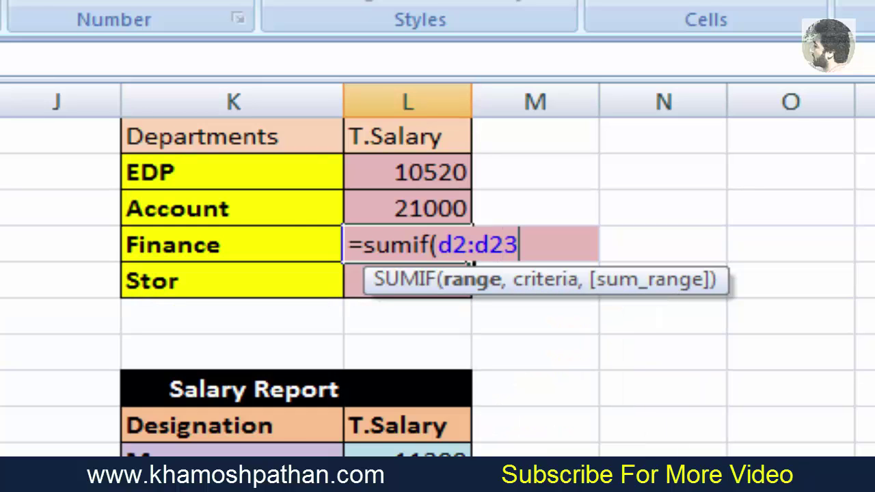
text(,")
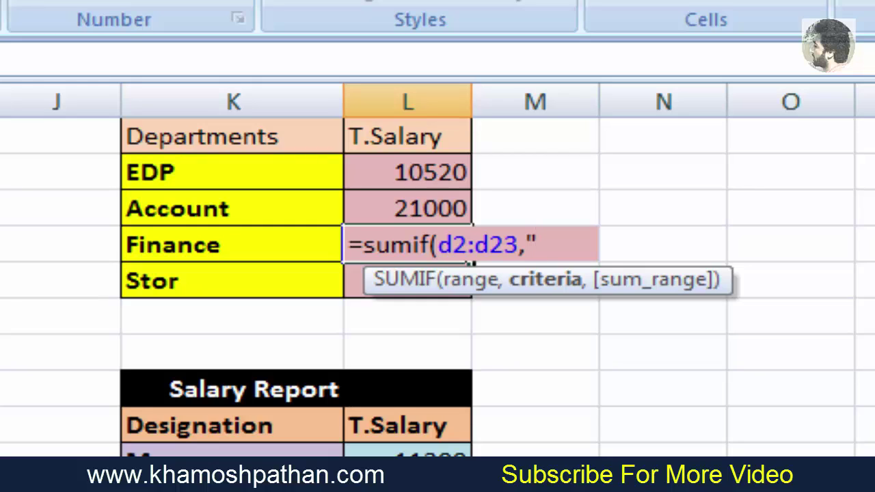
text(f)
text(ina)
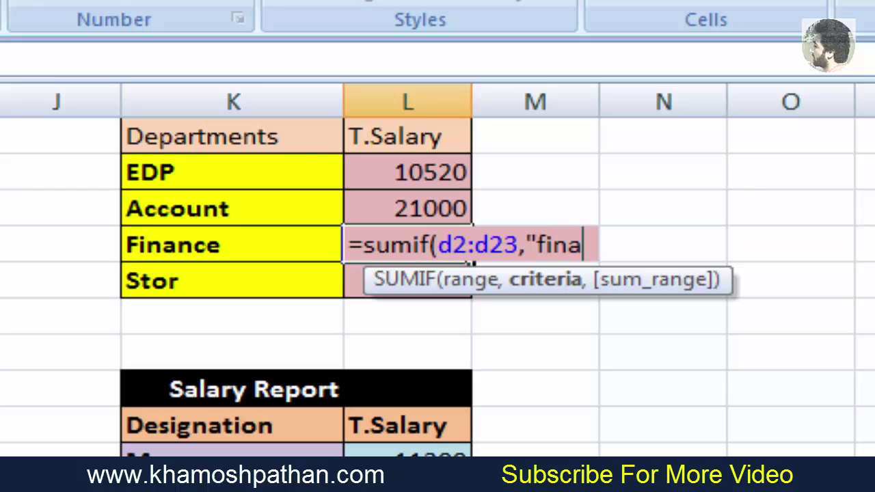
text(nce)
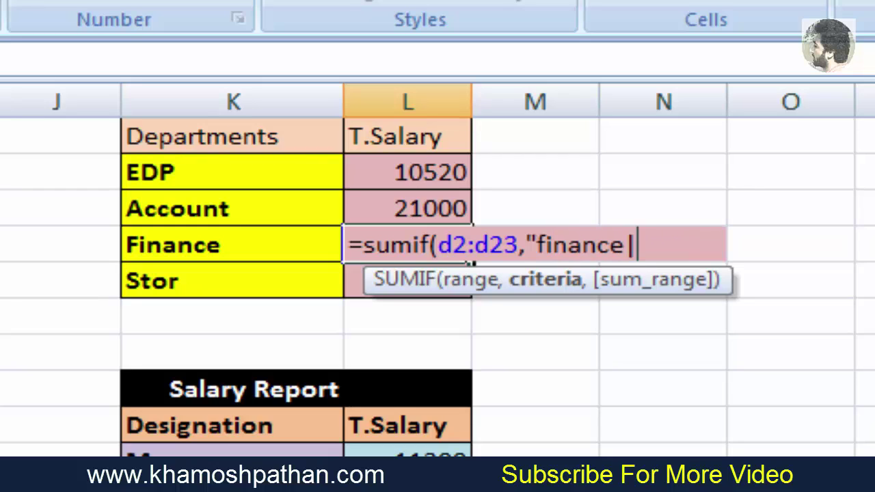
text( ")
text(,()
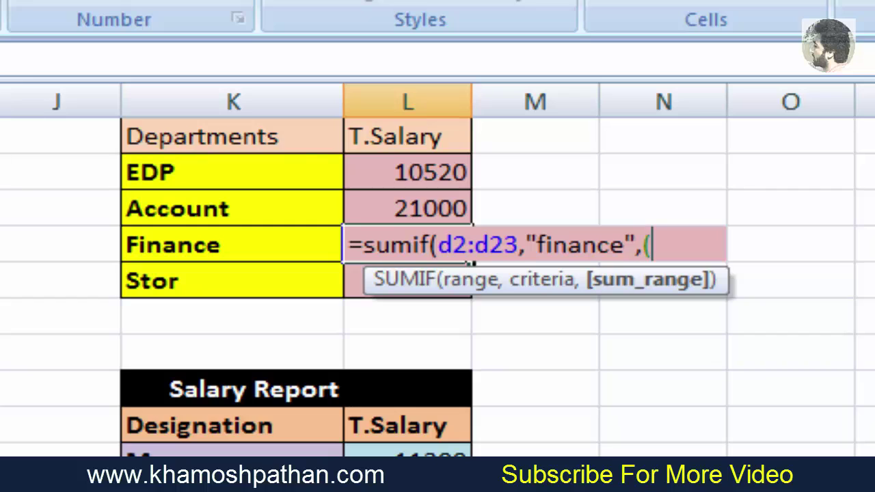
text(e2)
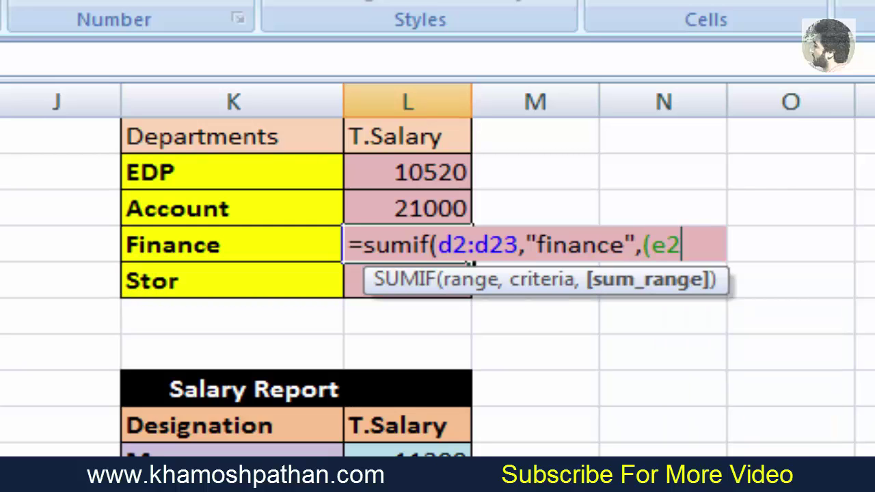
text(:e2)
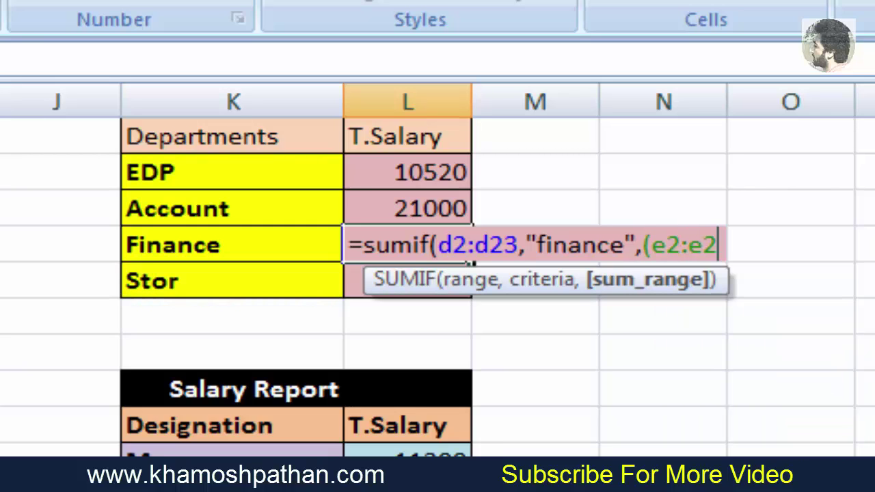
text(3)
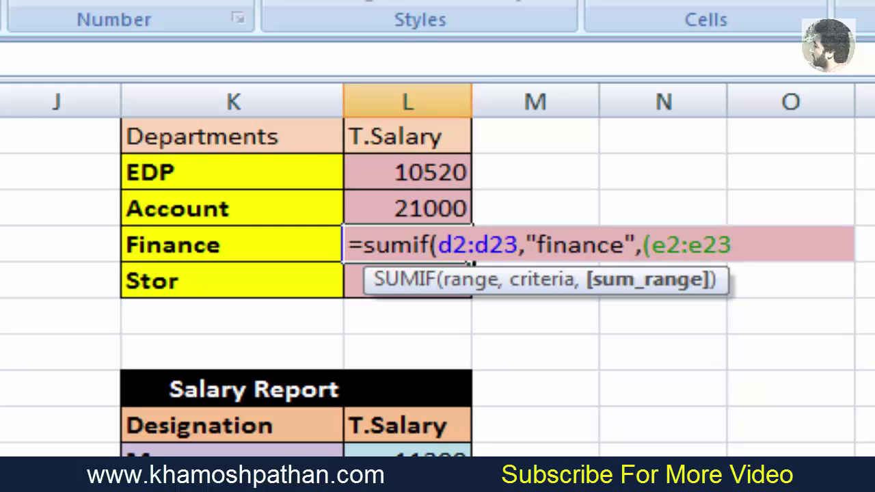
text()))
key(Return)
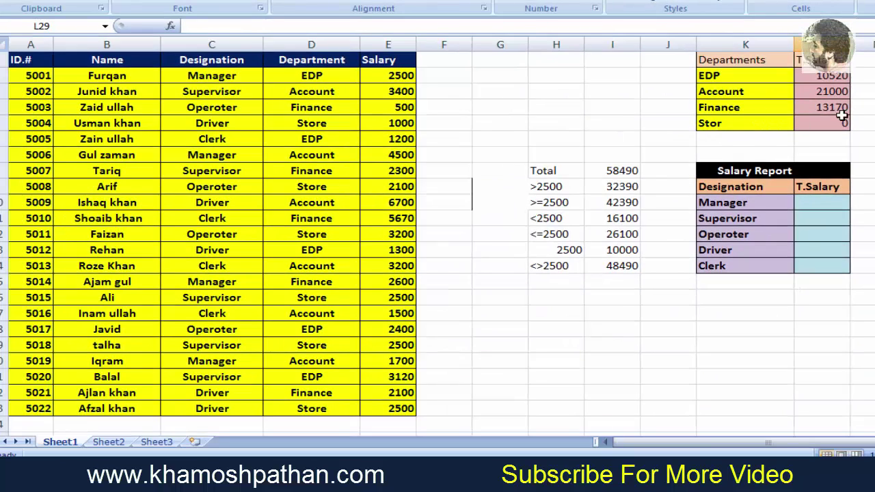
click(840, 122)
key(BackSpace)
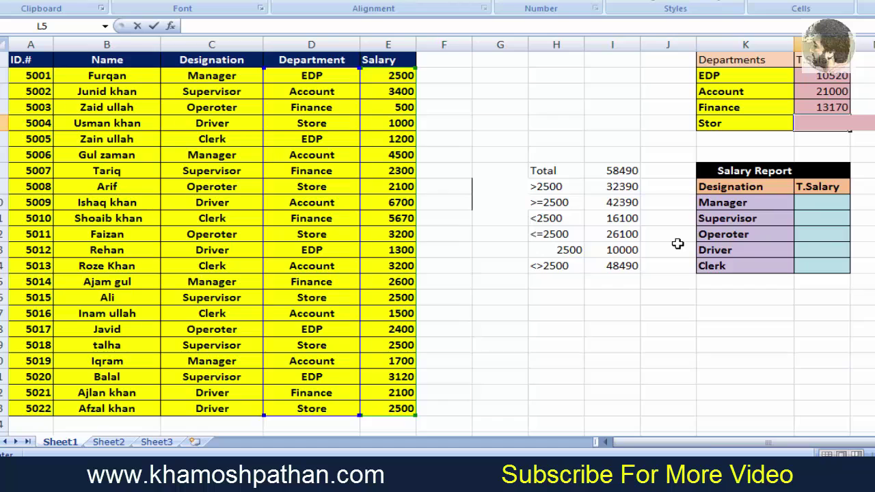
Enter =SUMIF(C2:C23,"Manager",(E2:E23)) in L12, giving a Manager total of 11300
click(808, 205)
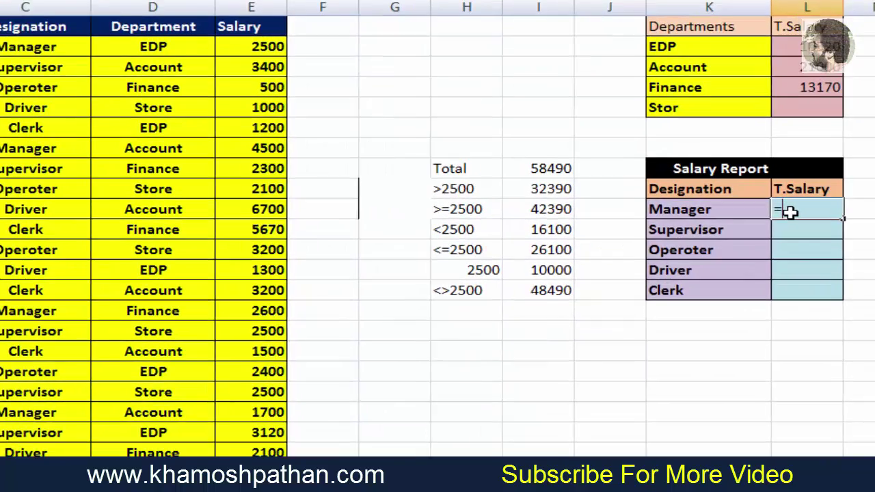
text(=)
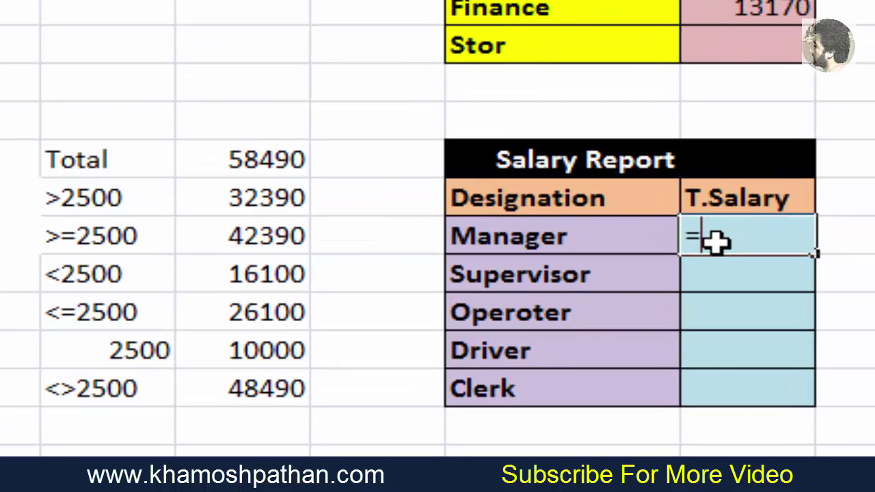
text(du)
key(BackSpace)
key(BackSpace)
text(sumif)
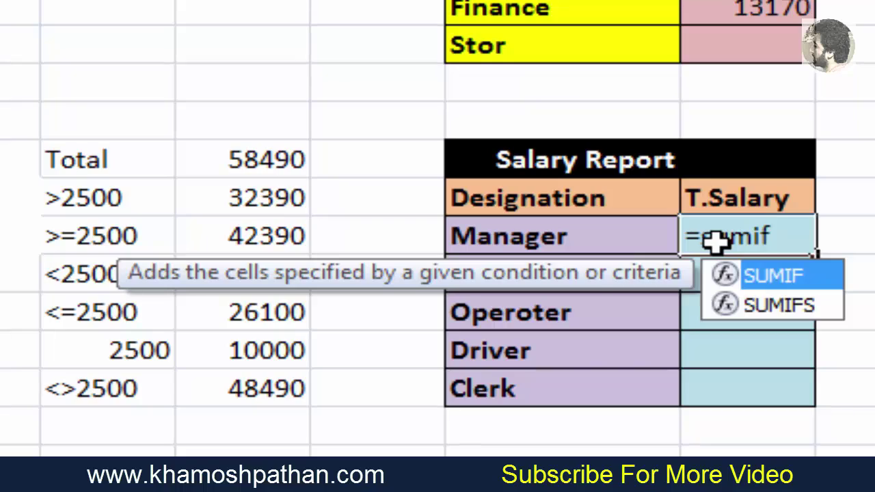
text(()
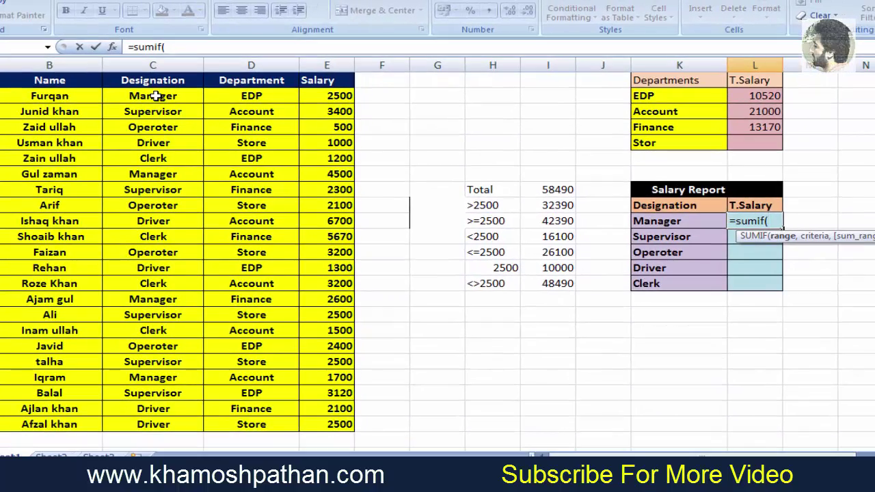
text(c)
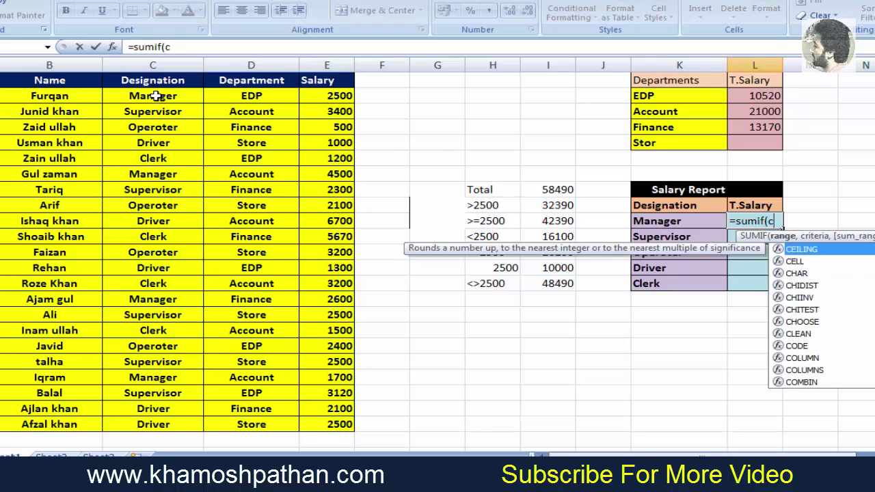
text(2)
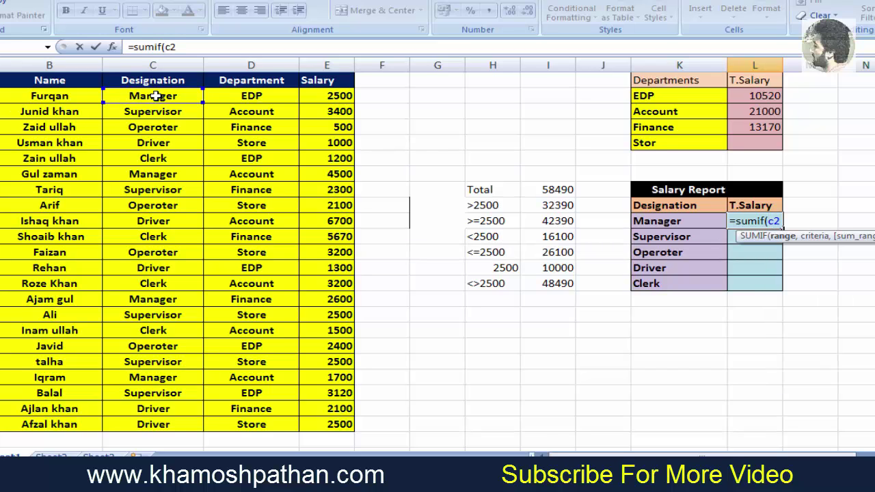
text(:)
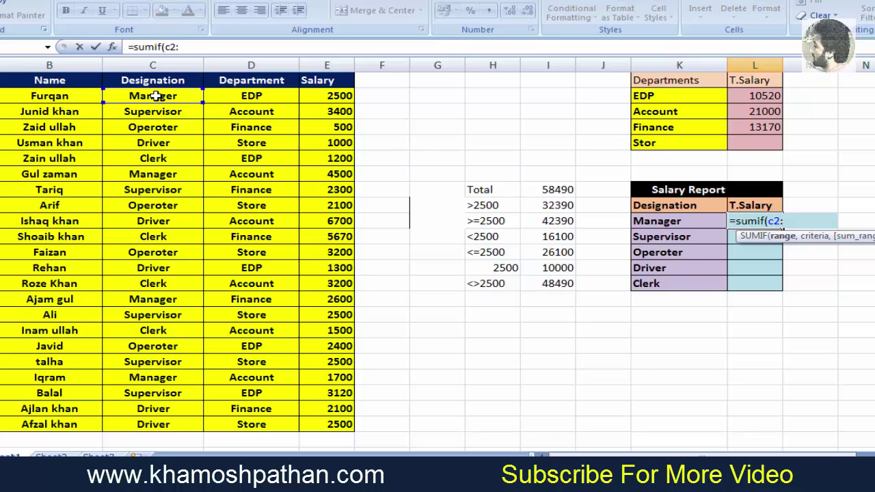
text(c23)
text(,)
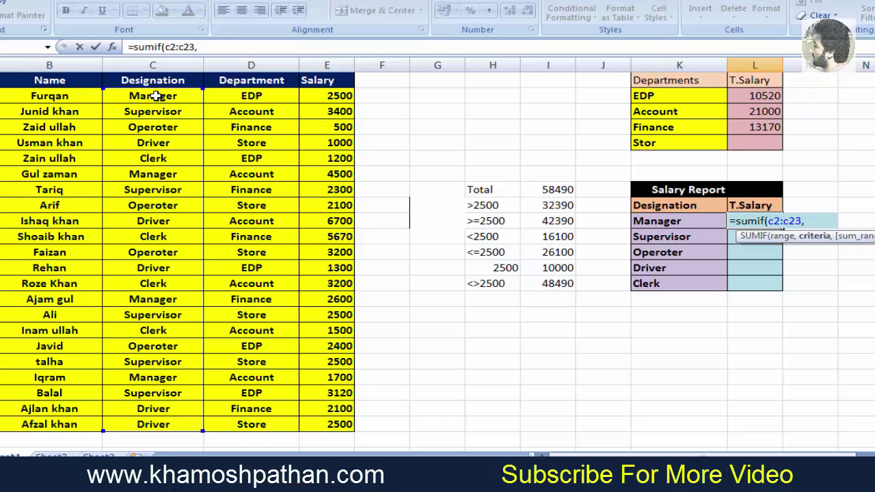
text(")
text(M)
text(anager)
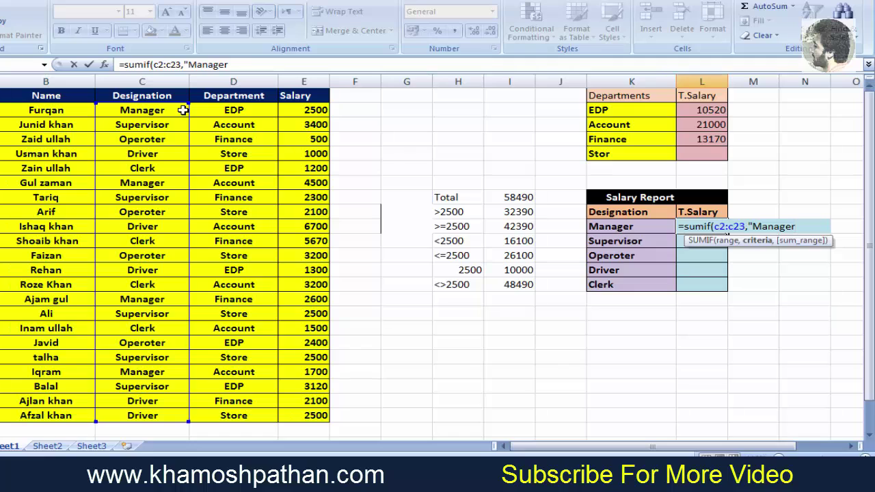
text(T.Salary)
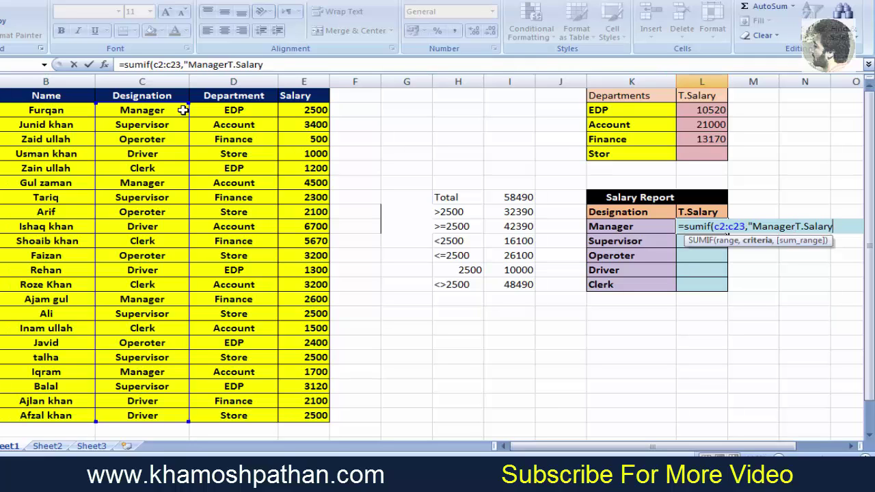
key(BackSpace)
key(BackSpace)
key(BackSpace)
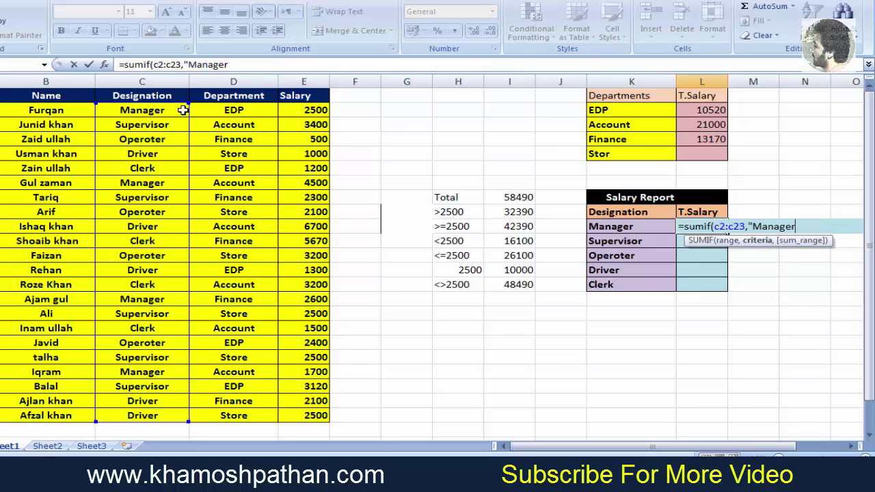
text(")
text(,)
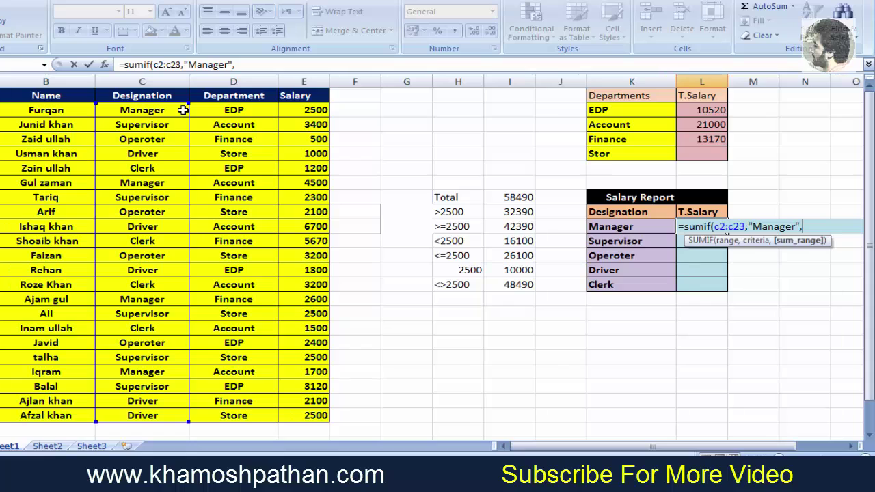
text(()
text(e2)
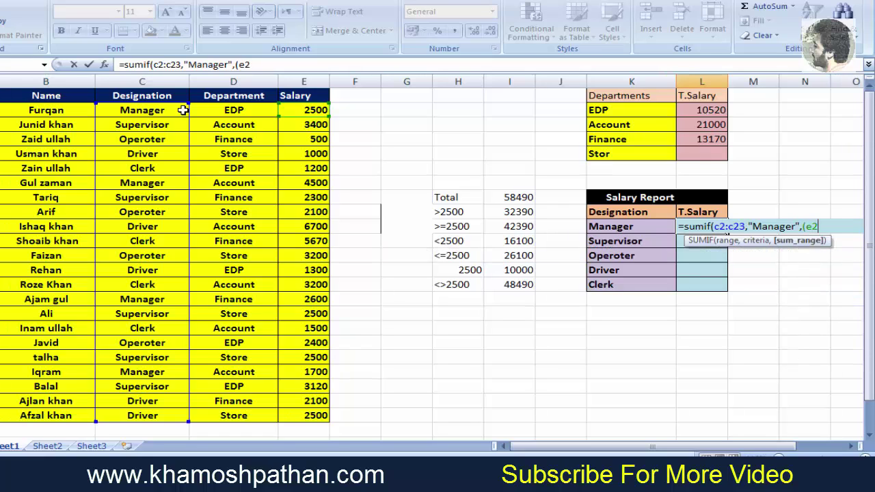
text(:)
text(e23)
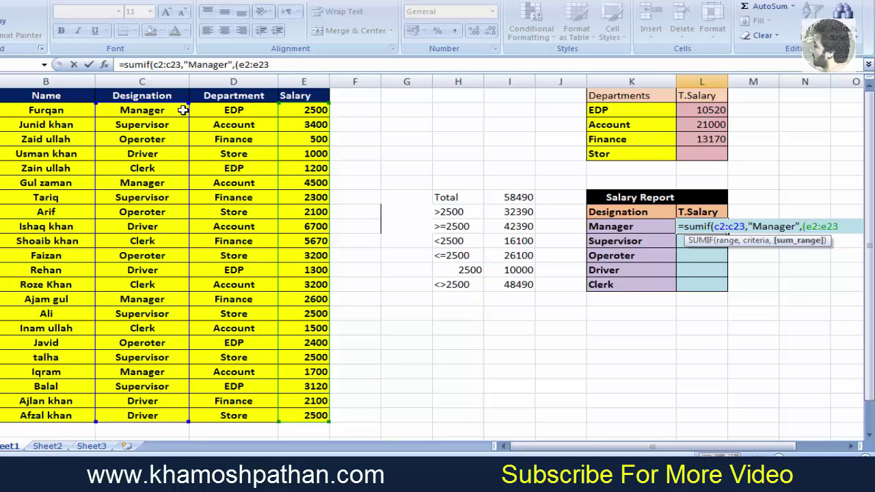
text()))
key(Return)
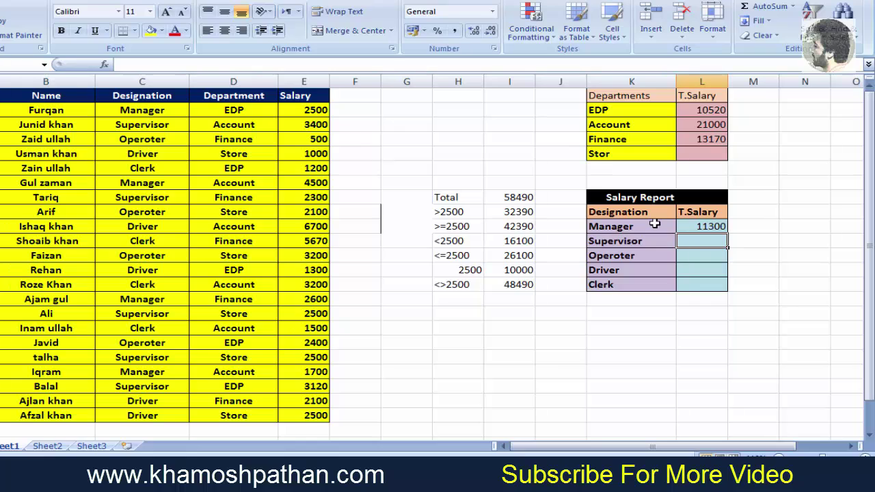
click(718, 232)
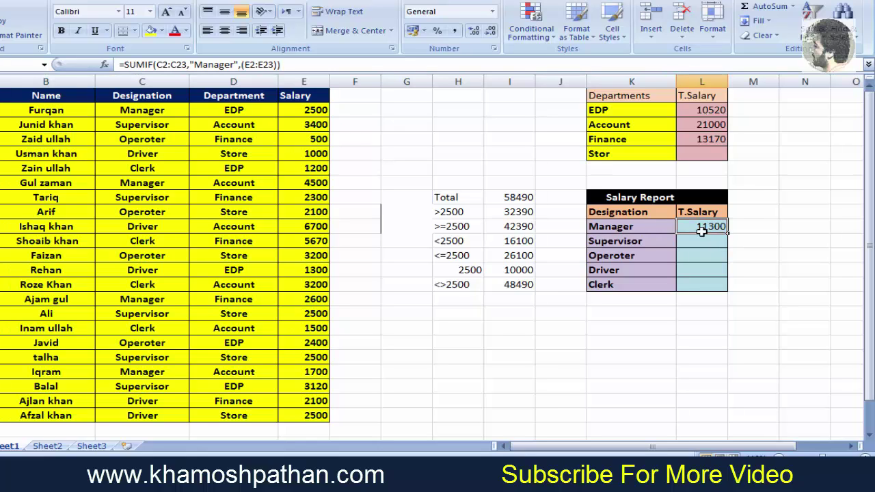
Enter =sumif(C2:C23,"supervisor",(E2:E23)) in the Supervisor cell, totalling 13820
click(700, 241)
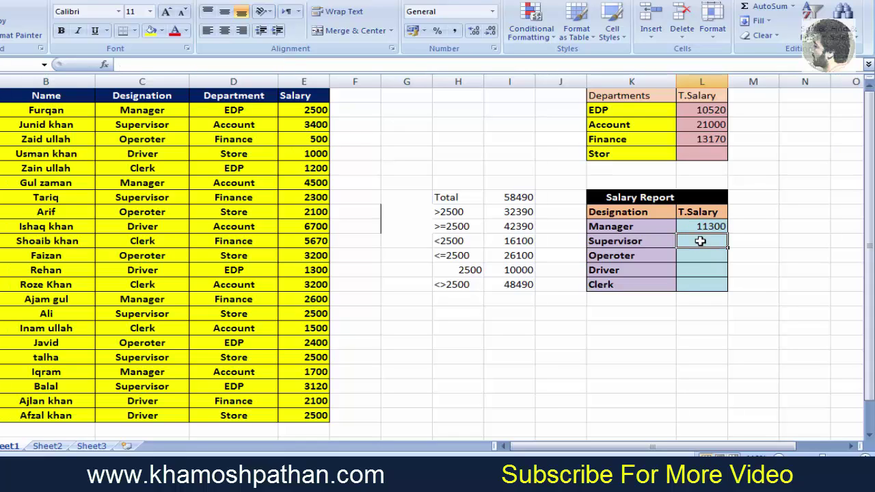
text(=)
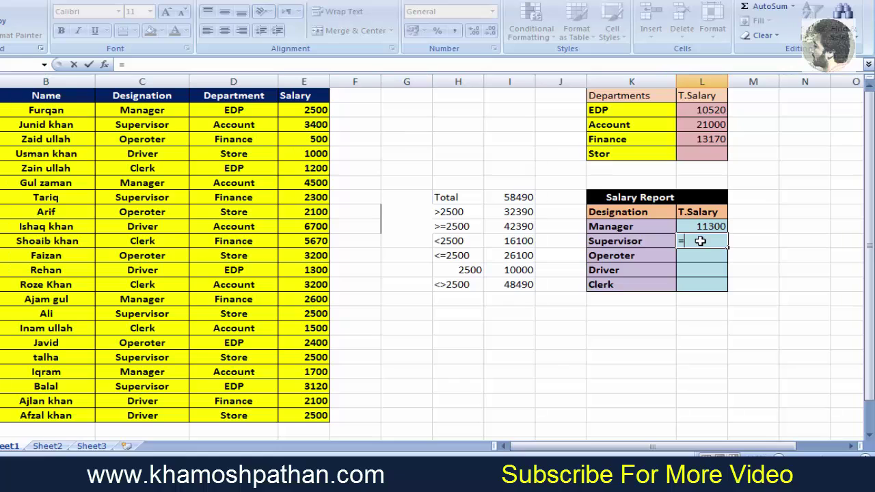
text(d)
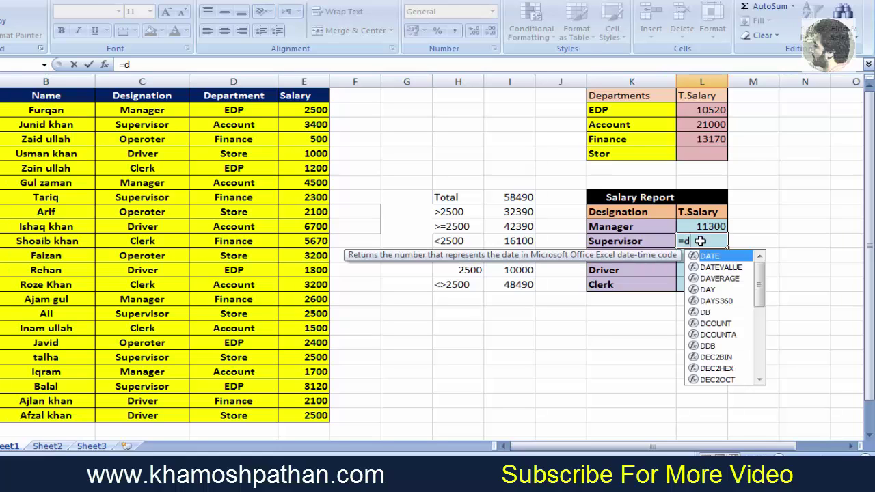
text(u)
key(BackSpace)
key(BackSpace)
text(su)
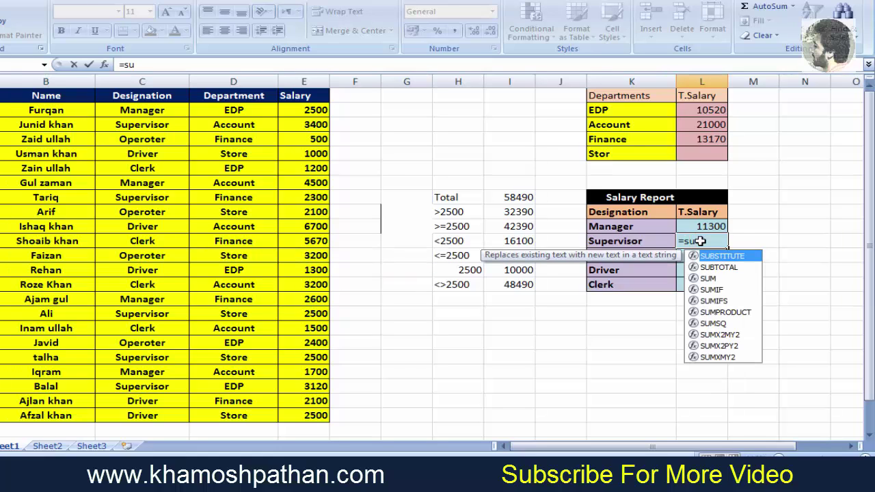
text(mif)
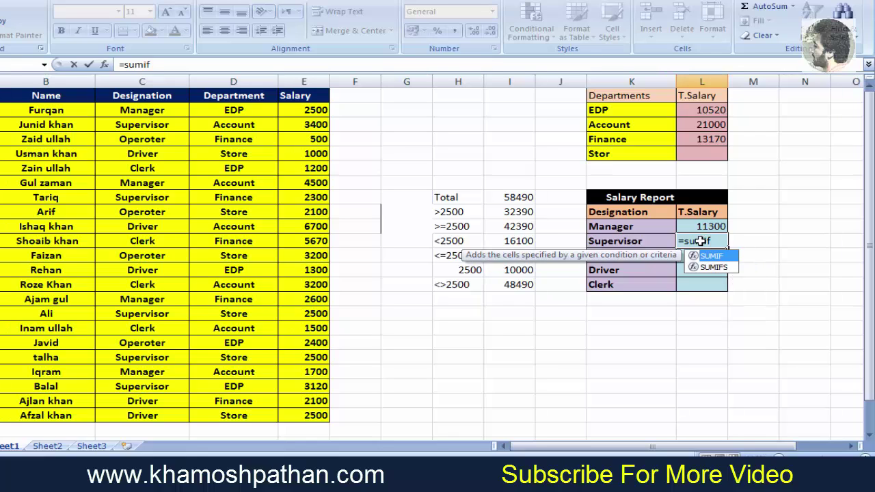
text(()
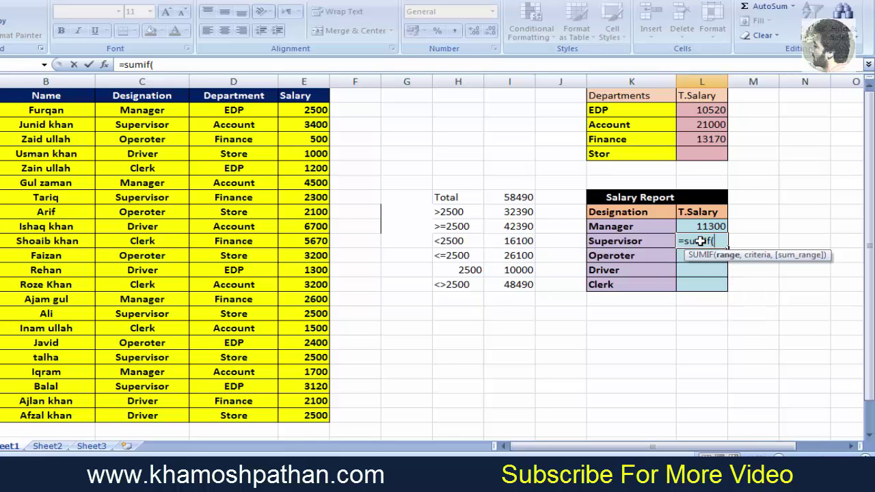
click(137, 110)
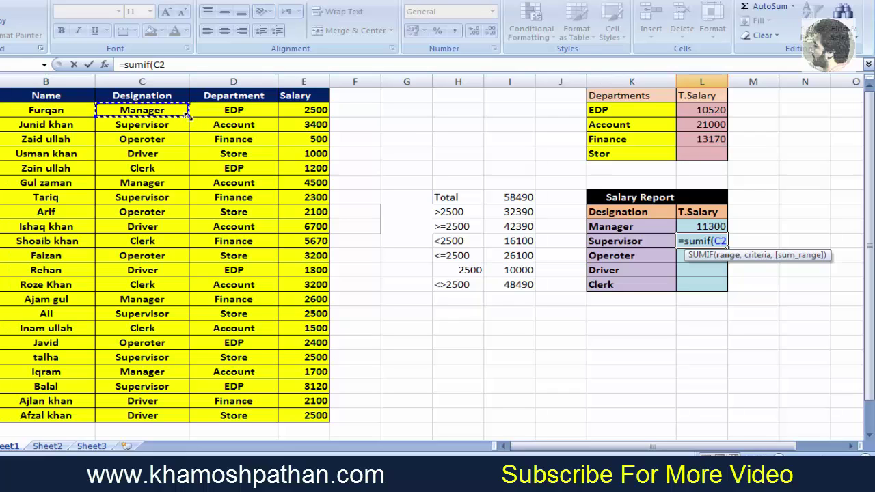
drag(187, 116, 171, 419)
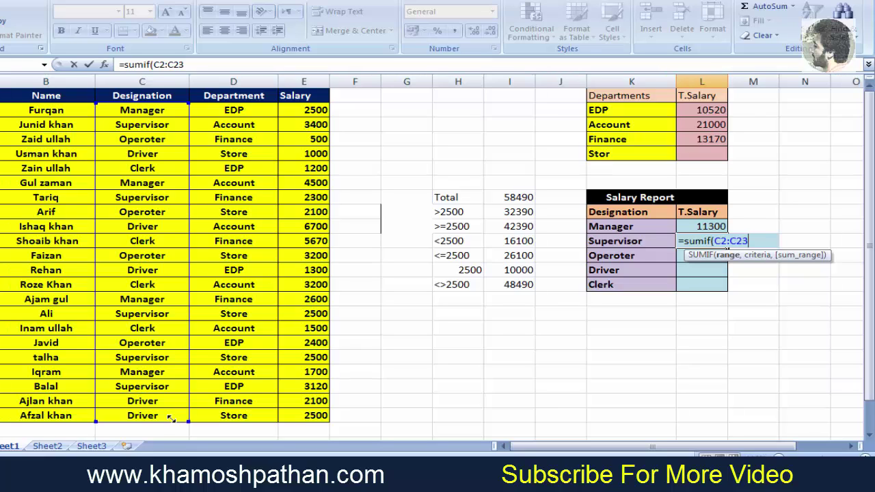
text(,)
text(")
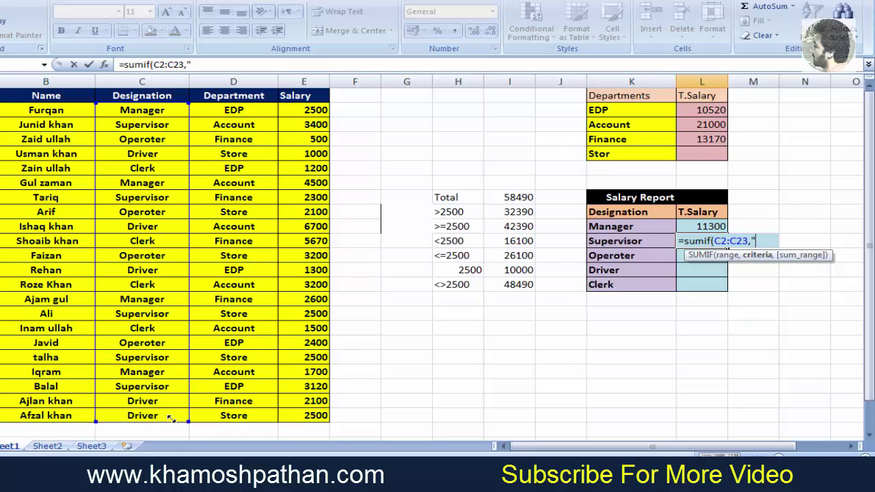
text(s)
text(uper)
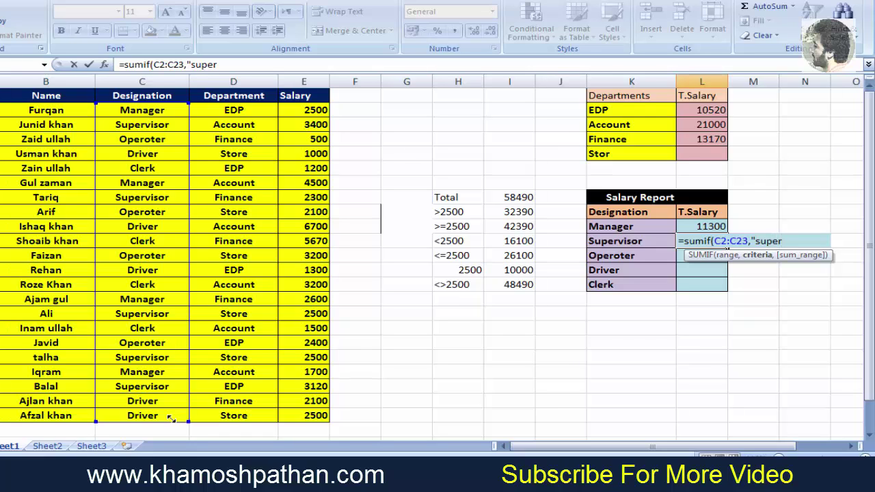
text(vis)
text(or)
text(",)
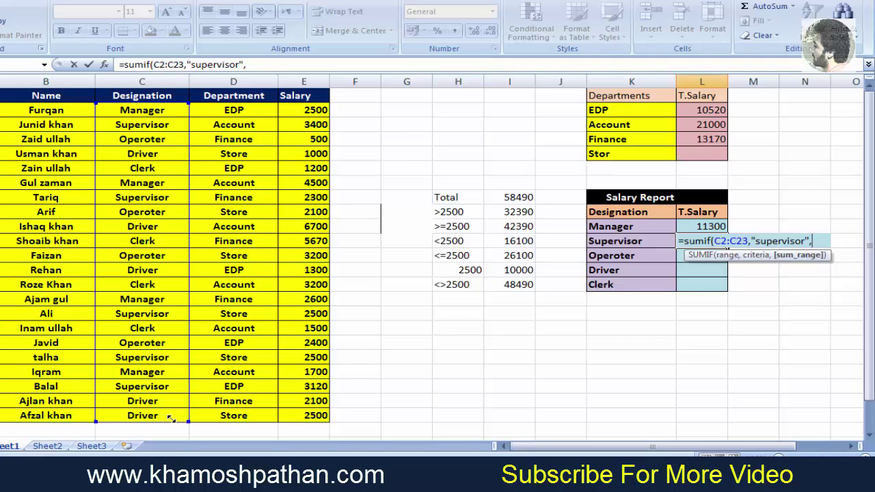
text(()
click(316, 110)
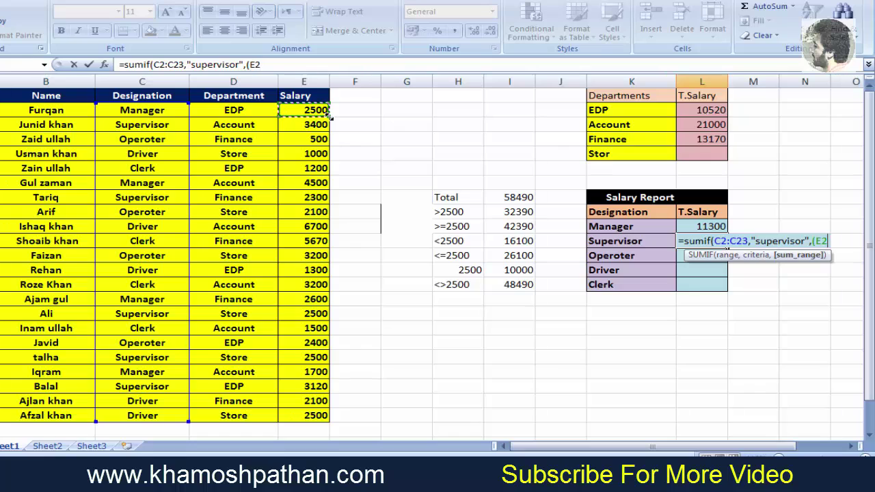
drag(317, 111, 333, 421)
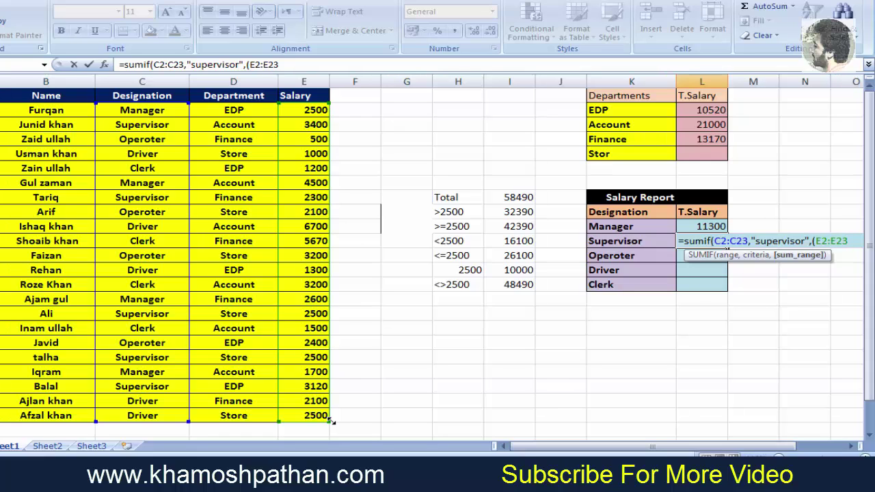
text()))
key(Return)
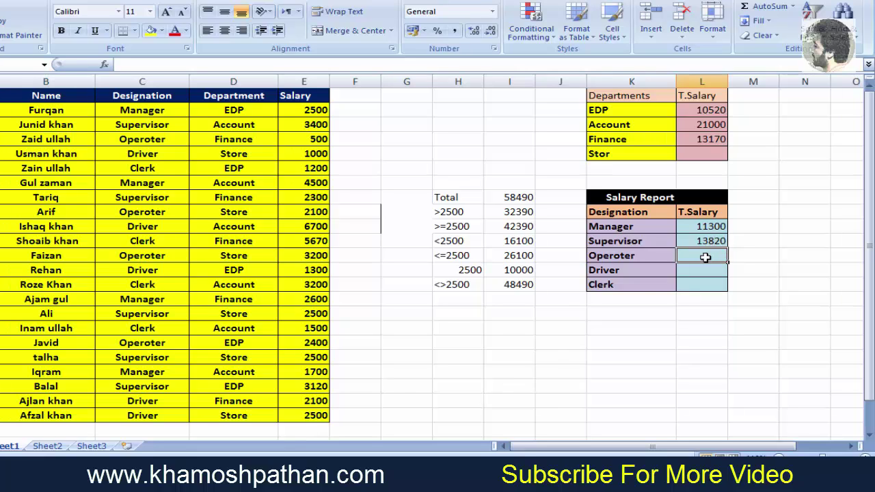
Start the Operoter SUMIF with the designation range C2:C23
text(=)
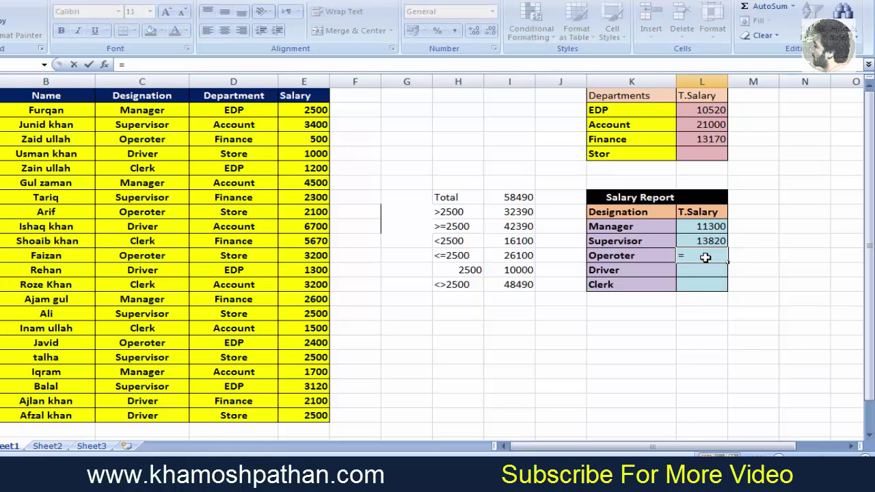
text(sumif)
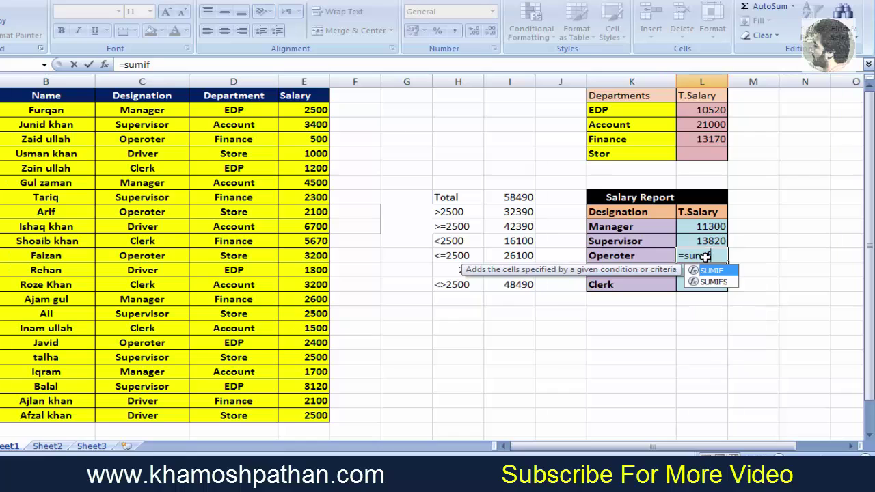
text(()
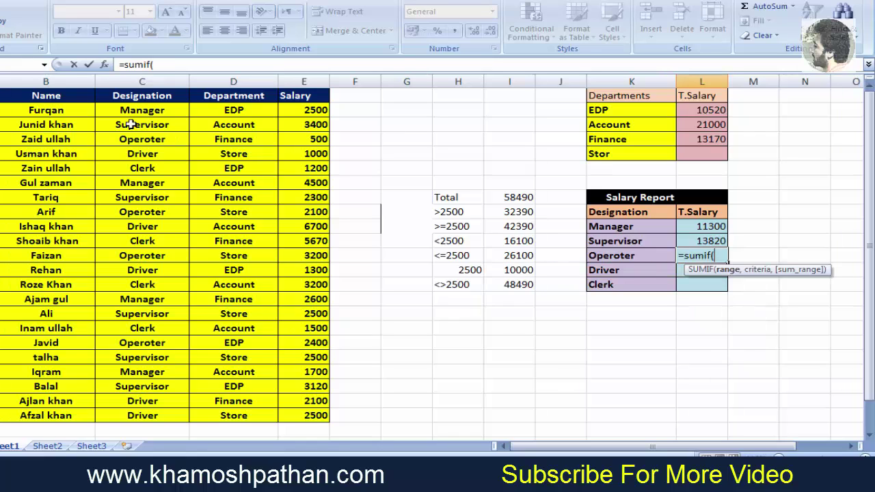
click(130, 115)
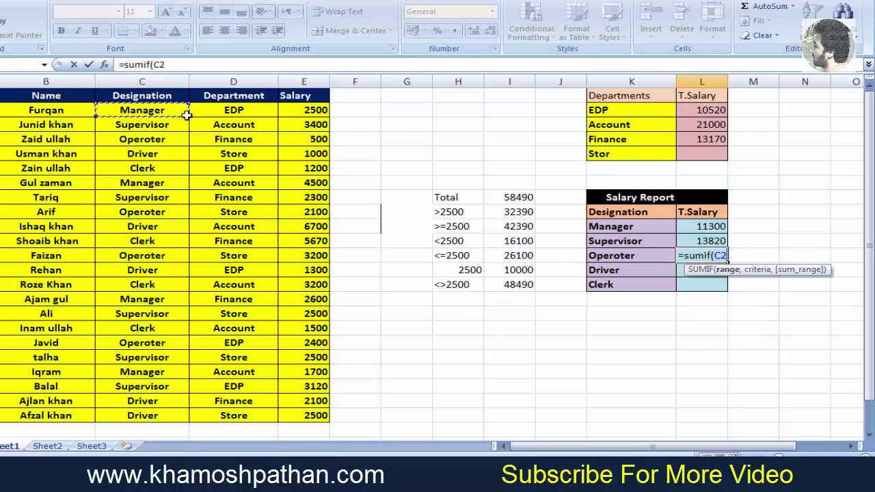
mouse_move(188, 116)
mouse_down()
mouse_move(177, 222)
mouse_move(176, 199)
mouse_up()
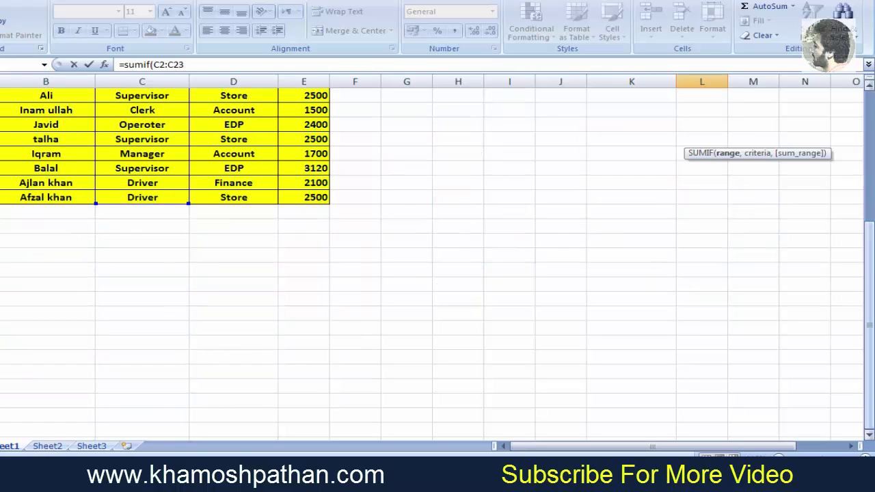
drag(870, 265, 864, 109)
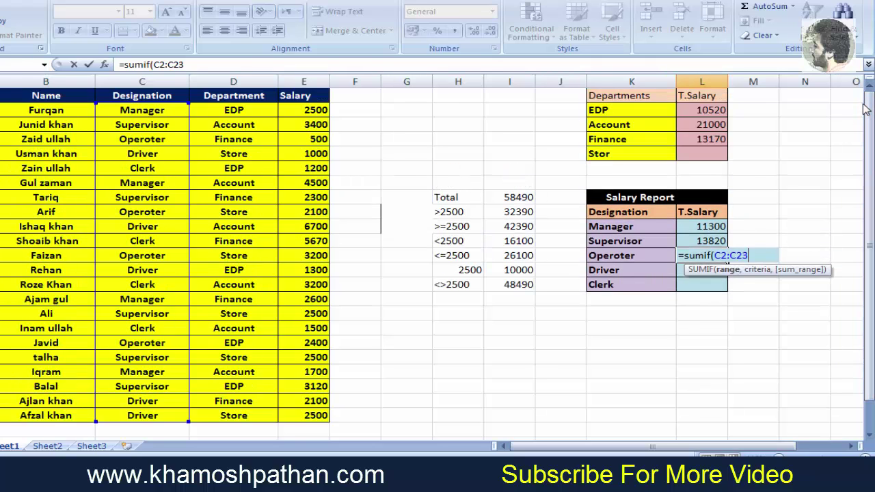
text(.)
key(BackSpace)
Add the "operoter" criterion and sum range E2:E23, giving a total of 8200
text(,)
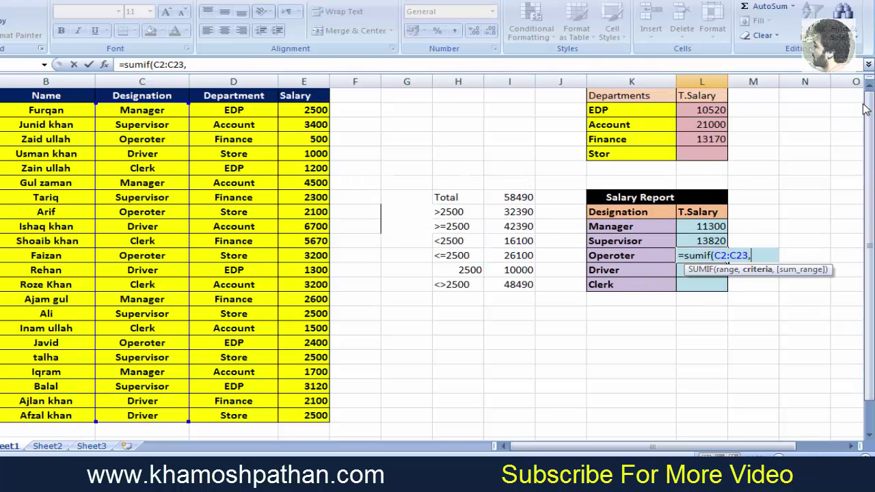
text("ope)
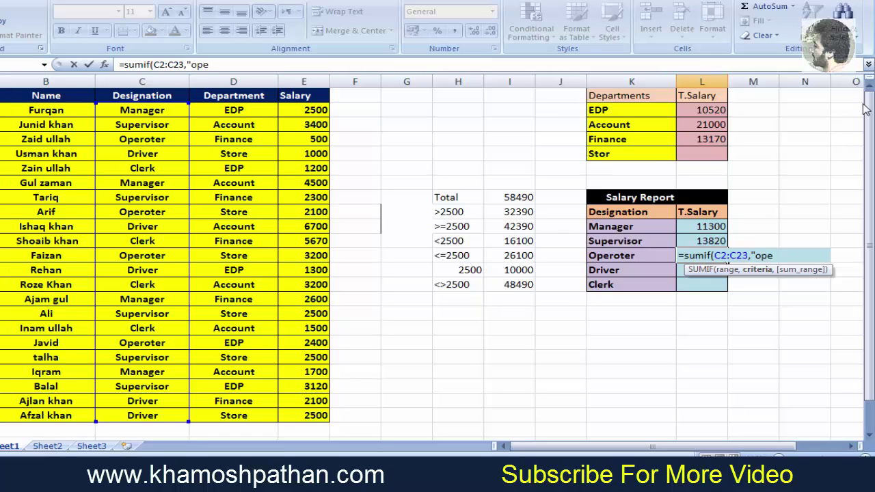
key(BackSpace)
key(BackSpace)
key(BackSpace)
text(op)
text(ero)
text(ter)
text(",)
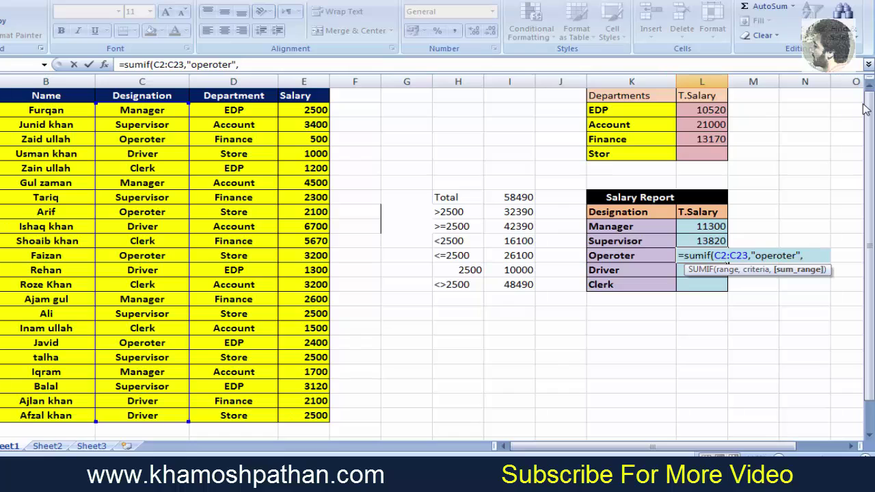
text(()
click(311, 111)
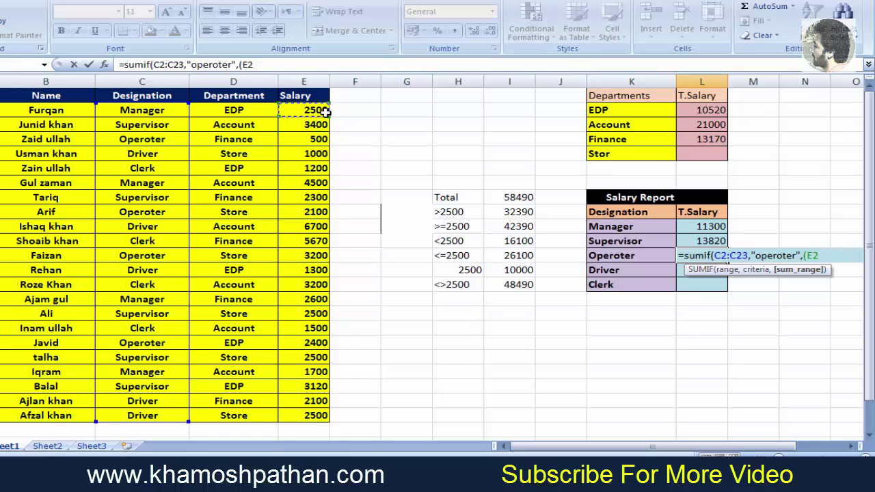
drag(327, 116, 328, 417)
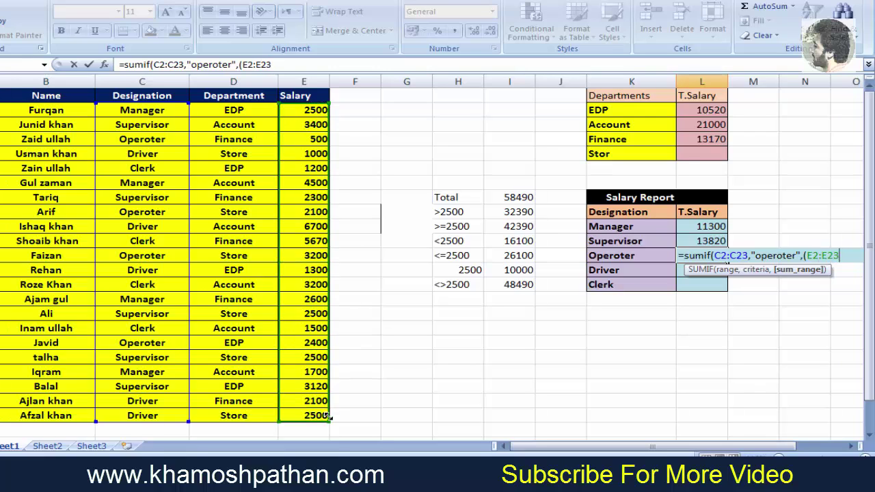
text())
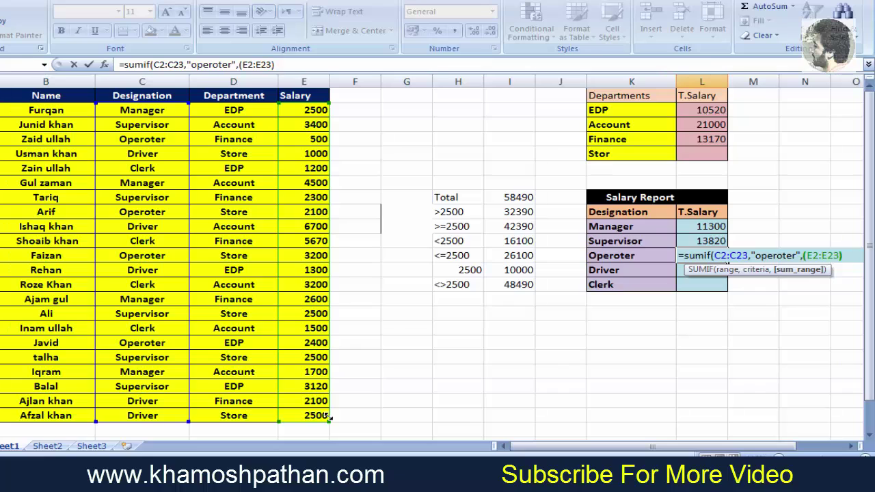
text())
key(Return)
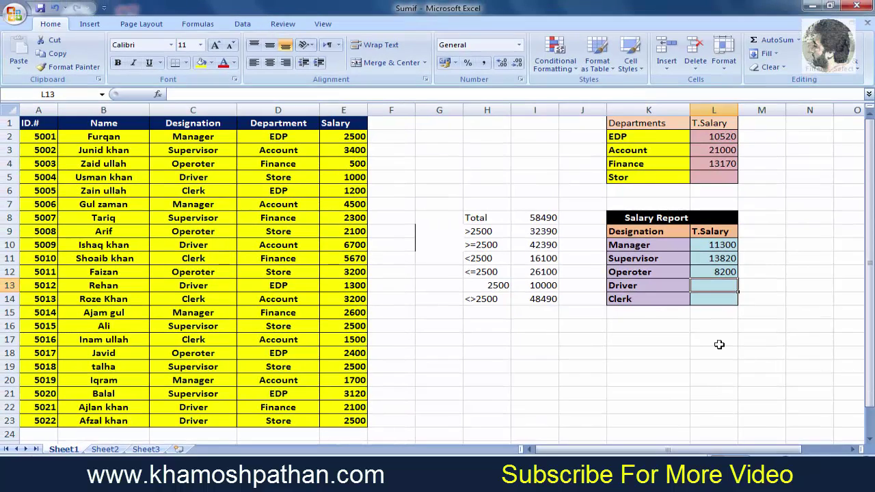
drag(868, 378, 865, 300)
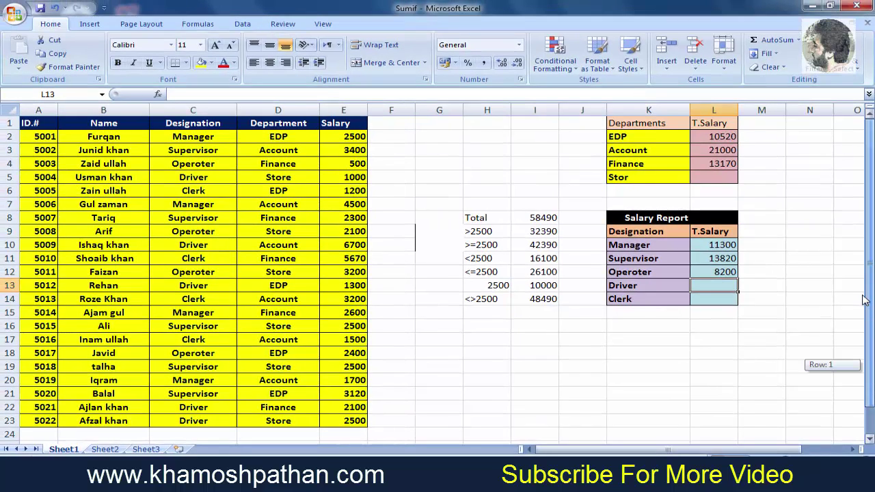